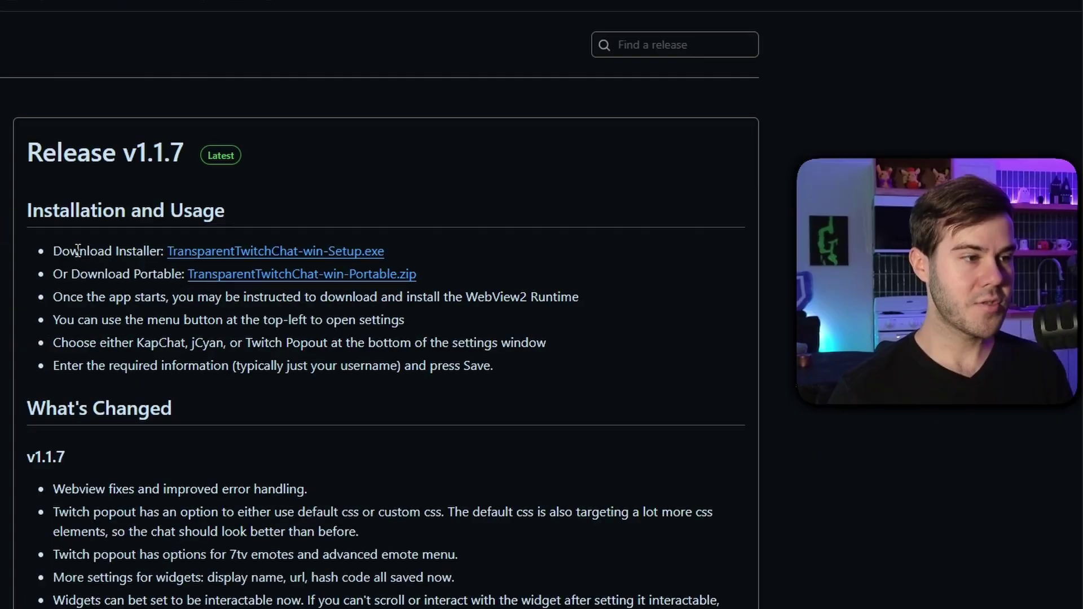
Step: Highlight the Download Installer line with the Setup.exe link on the v1.1.7 release page
{"action": "left_click_drag", "start_coordinate": [53, 251], "coordinate": [157, 251]}
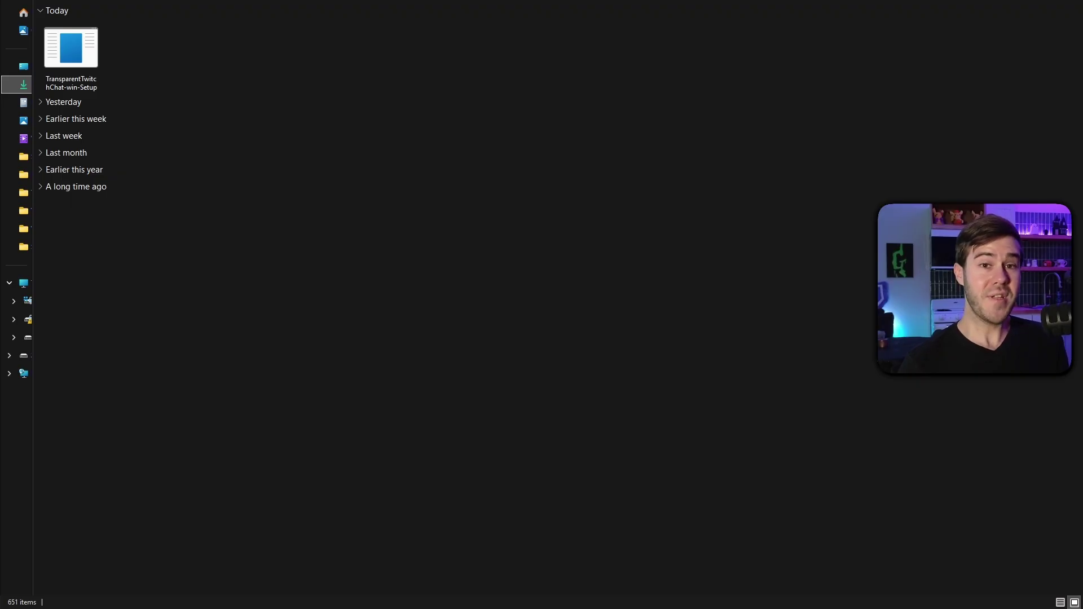
Step: Run the downloaded TransparentTwitchChat Setup installer, allowing it past the SmartScreen warning with Run anyway
{"action": "double_click", "coordinate": [77, 58]}
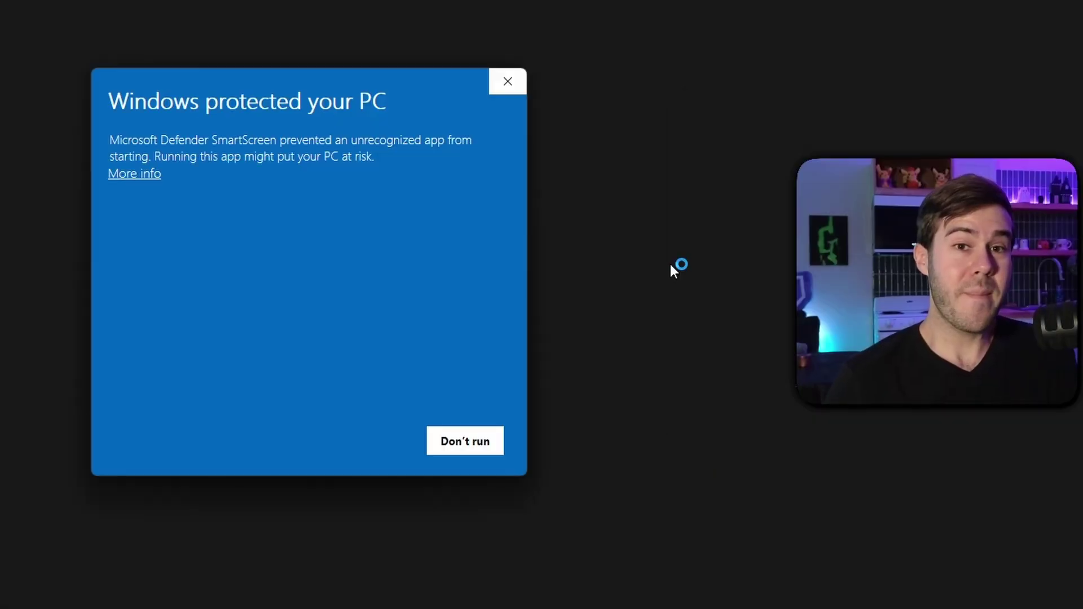
{"action": "left_click", "coordinate": [136, 179]}
{"action": "left_click", "coordinate": [357, 442]}
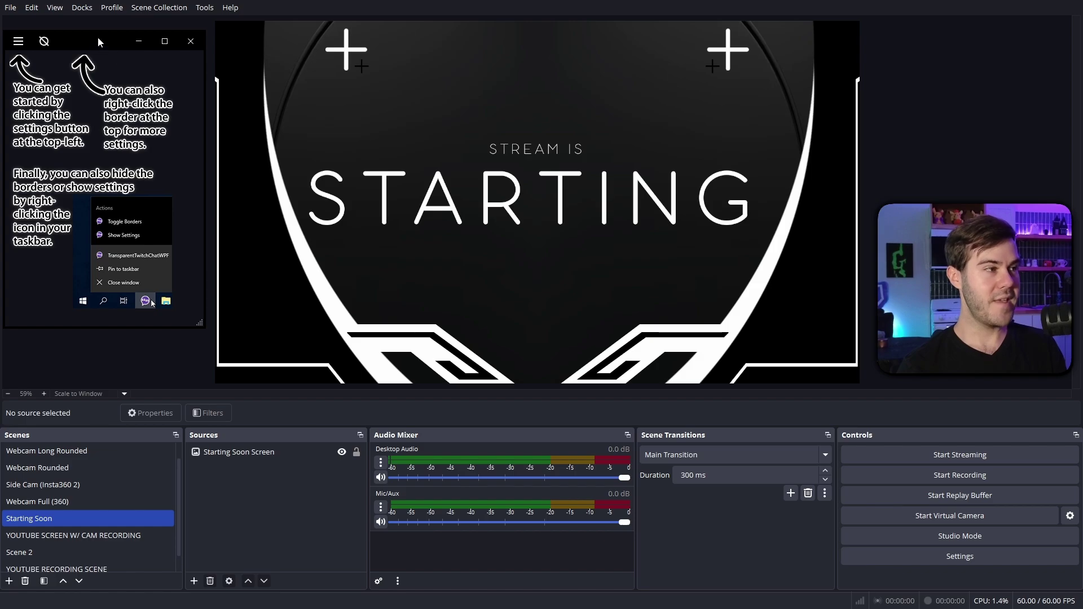
Step: Move the chat window over the stream preview and choose Settings from the overlay's hamburger menu
{"action": "left_click_drag", "start_coordinate": [97, 36], "coordinate": [111, 56]}
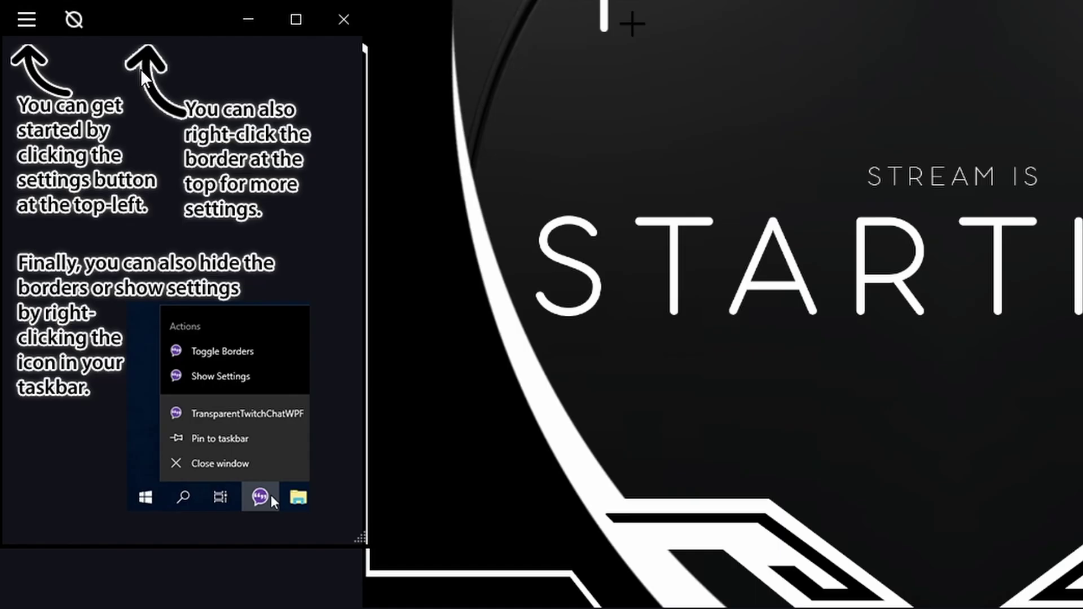
{"action": "left_click", "coordinate": [28, 27]}
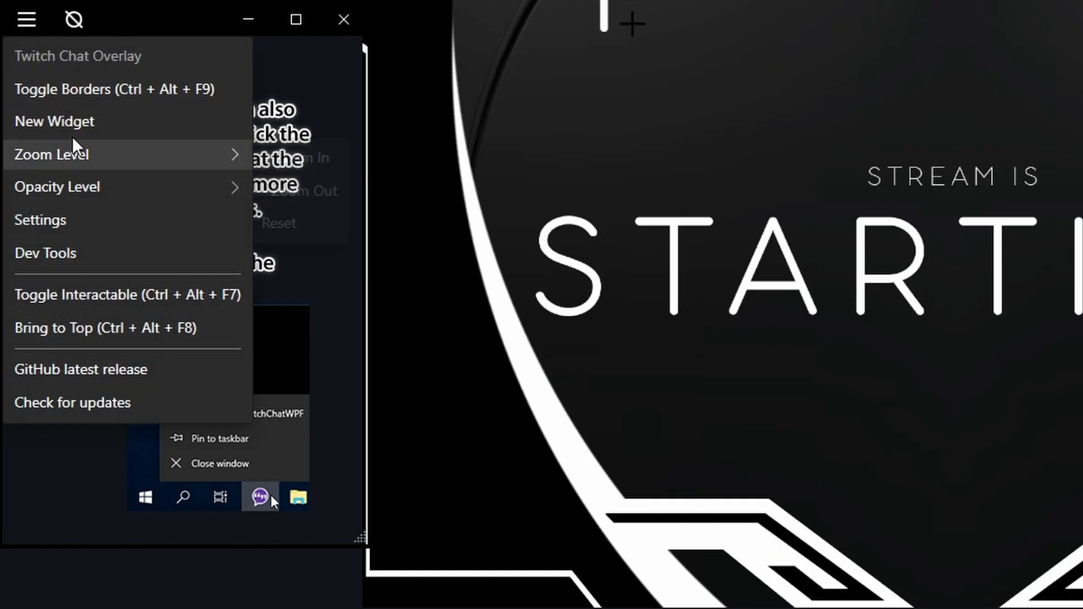
{"action": "left_click", "coordinate": [102, 226]}
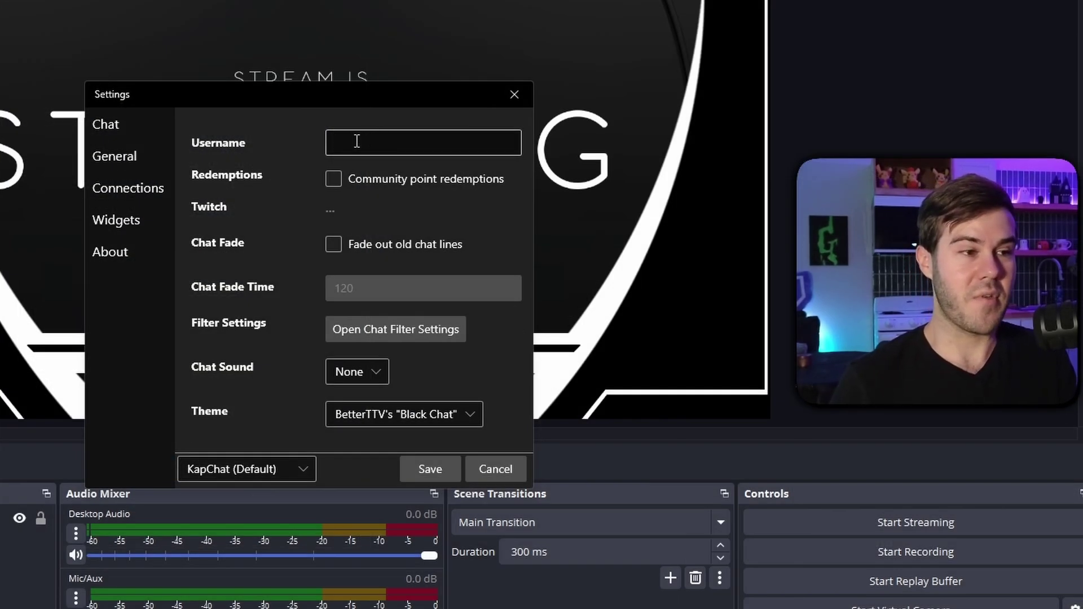
Step: Enter the channel's Twitch username, then toggle Community point redemptions and Fade out old chat lines on and back off
{"action": "left_click", "coordinate": [383, 141]}
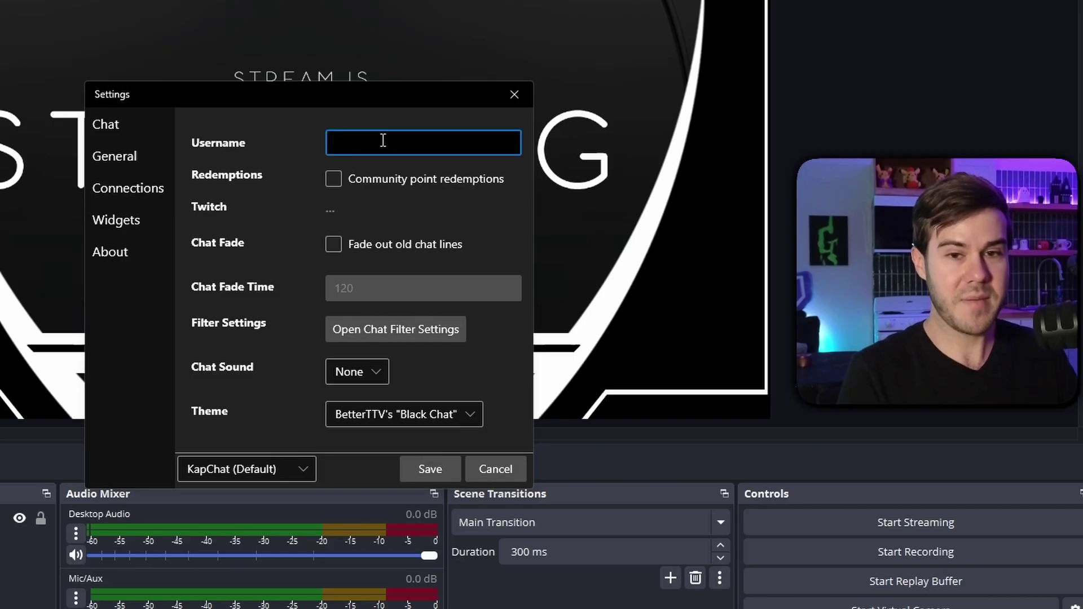
{"action": "type", "text": "smallant"}
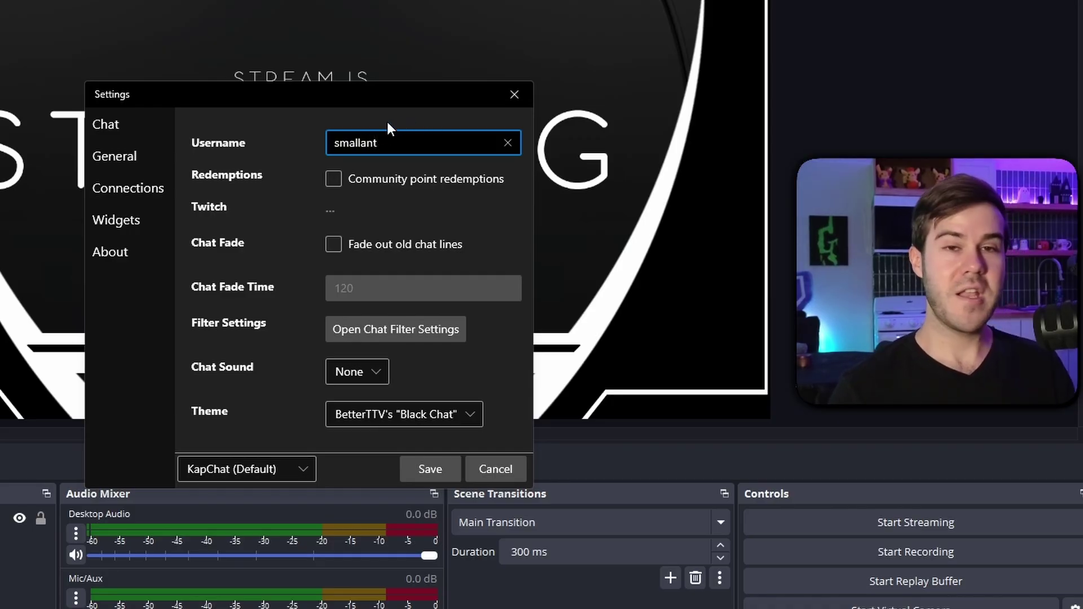
{"action": "left_click", "coordinate": [334, 181]}
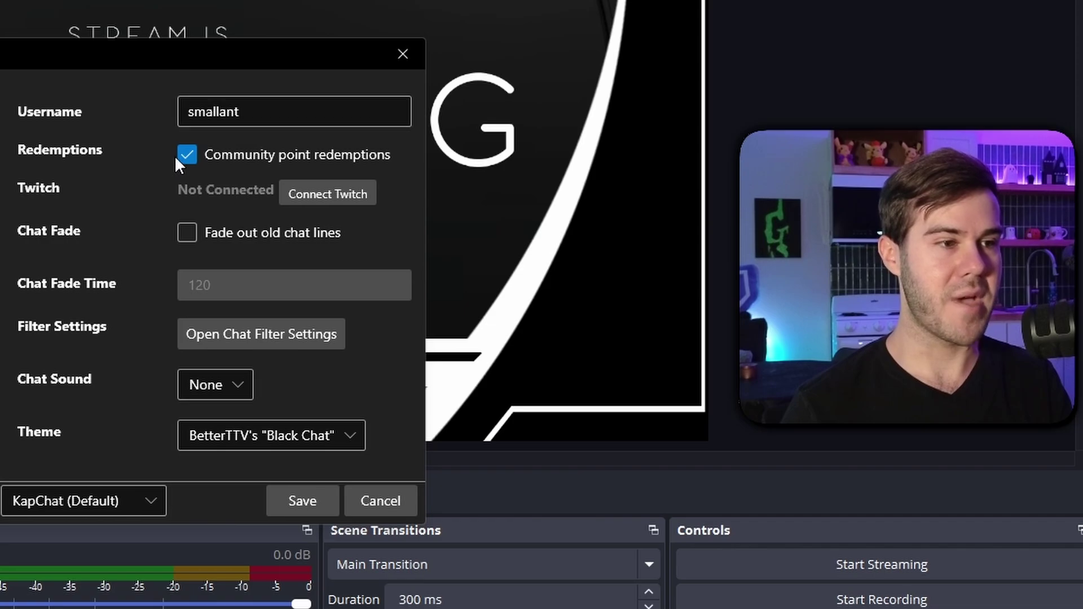
{"action": "left_click", "coordinate": [328, 180]}
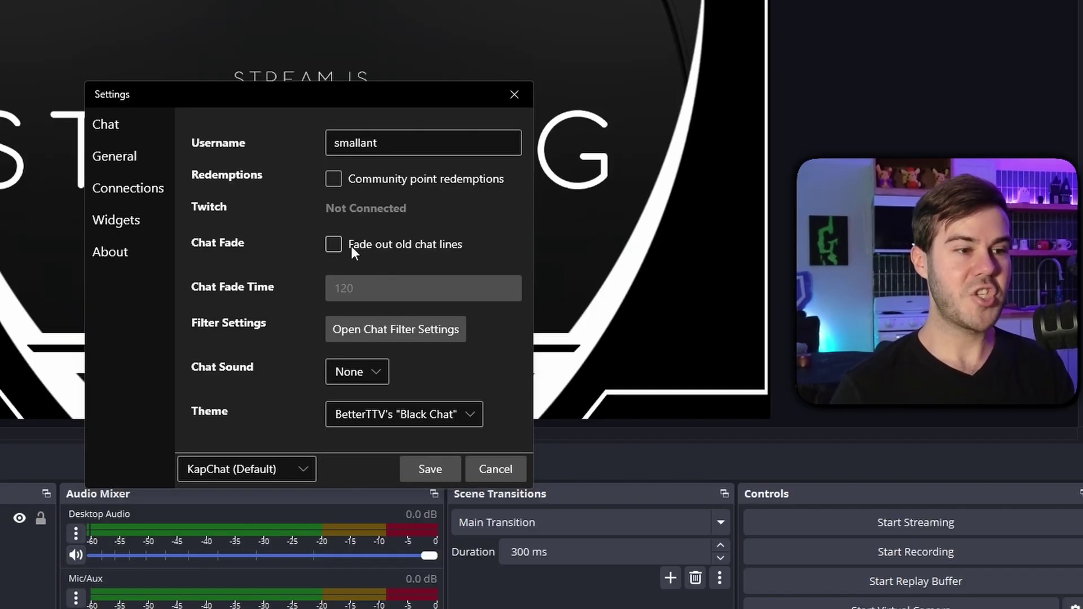
{"action": "left_click", "coordinate": [334, 246]}
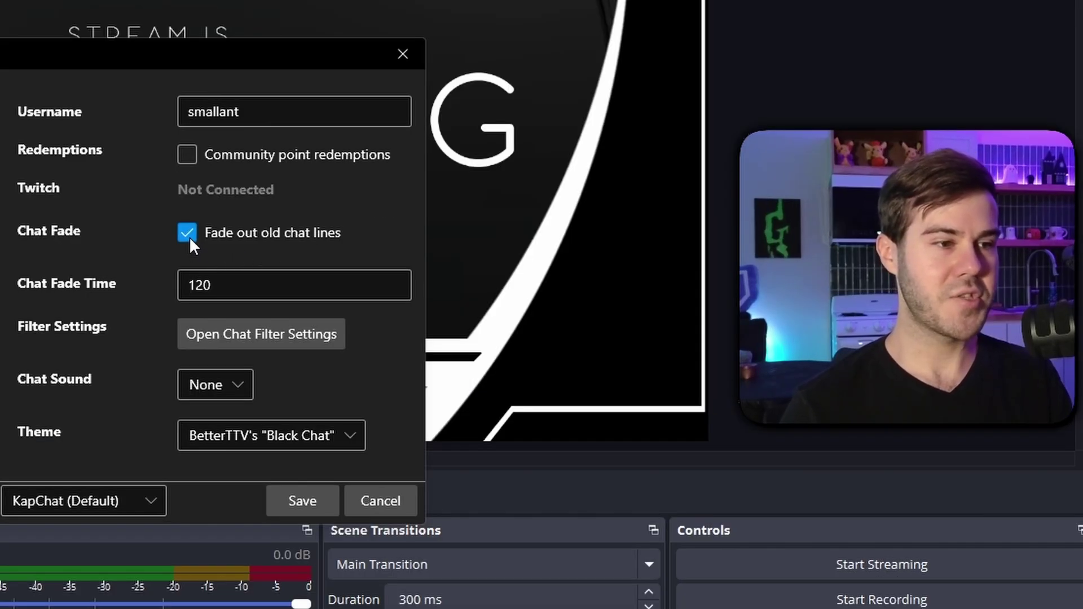
{"action": "left_click", "coordinate": [188, 235]}
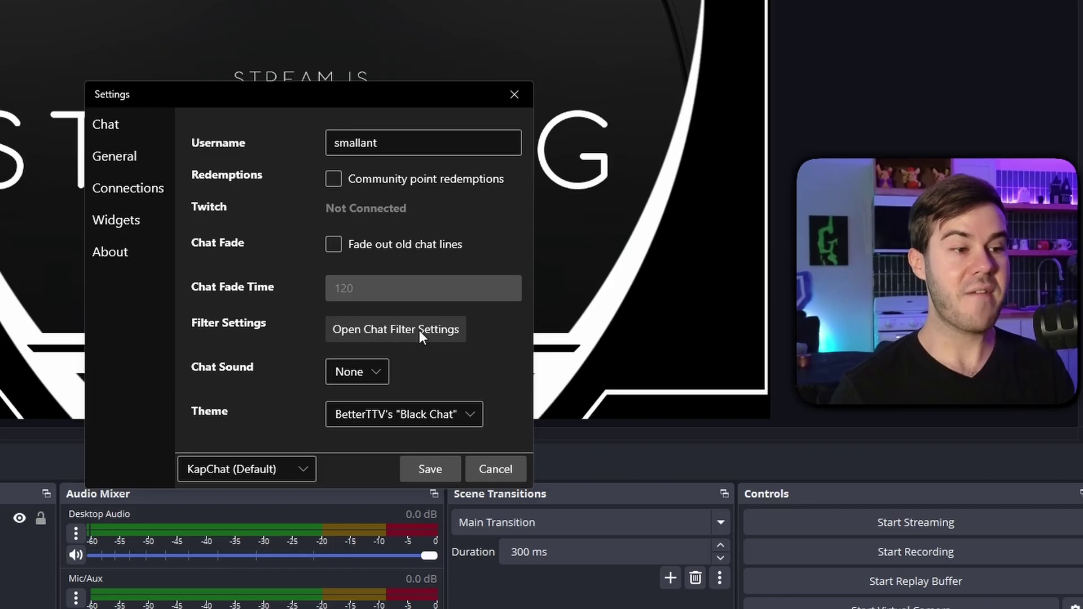
{"action": "left_click", "coordinate": [388, 332]}
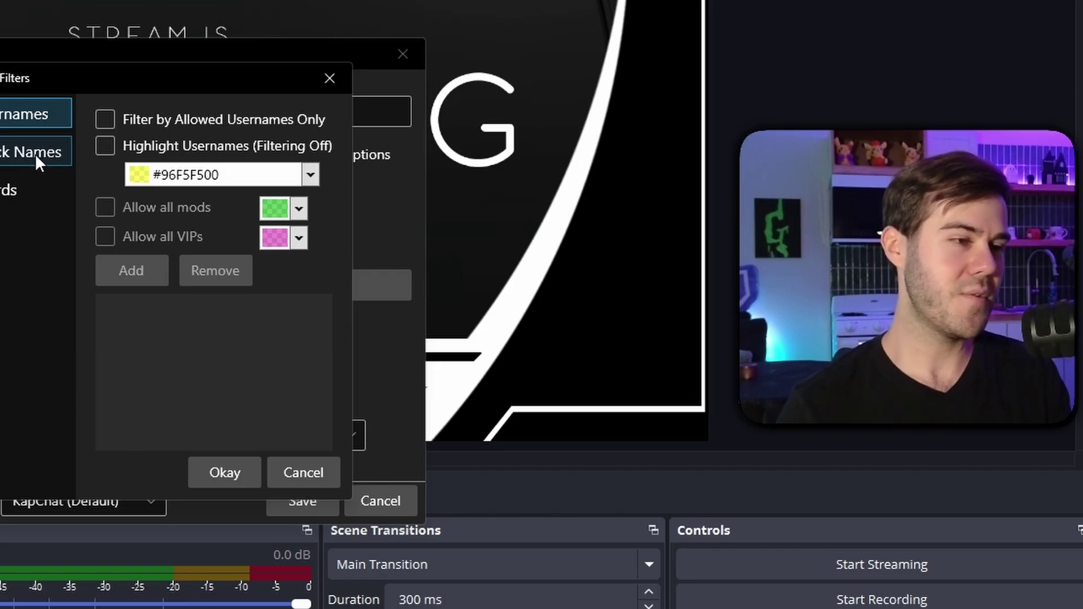
{"action": "left_click", "coordinate": [186, 176]}
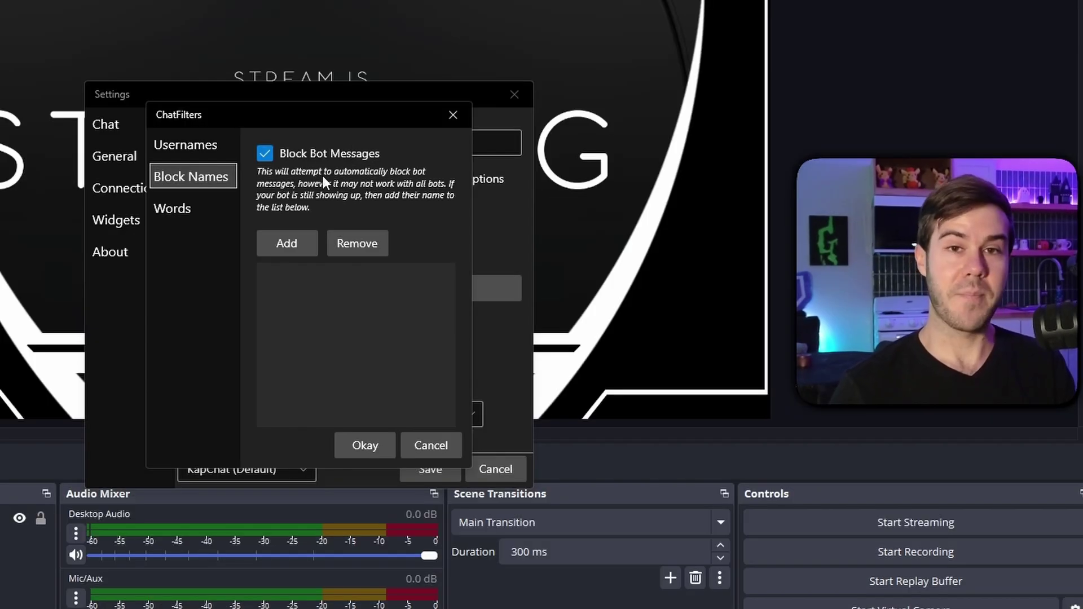
{"action": "left_click", "coordinate": [293, 245]}
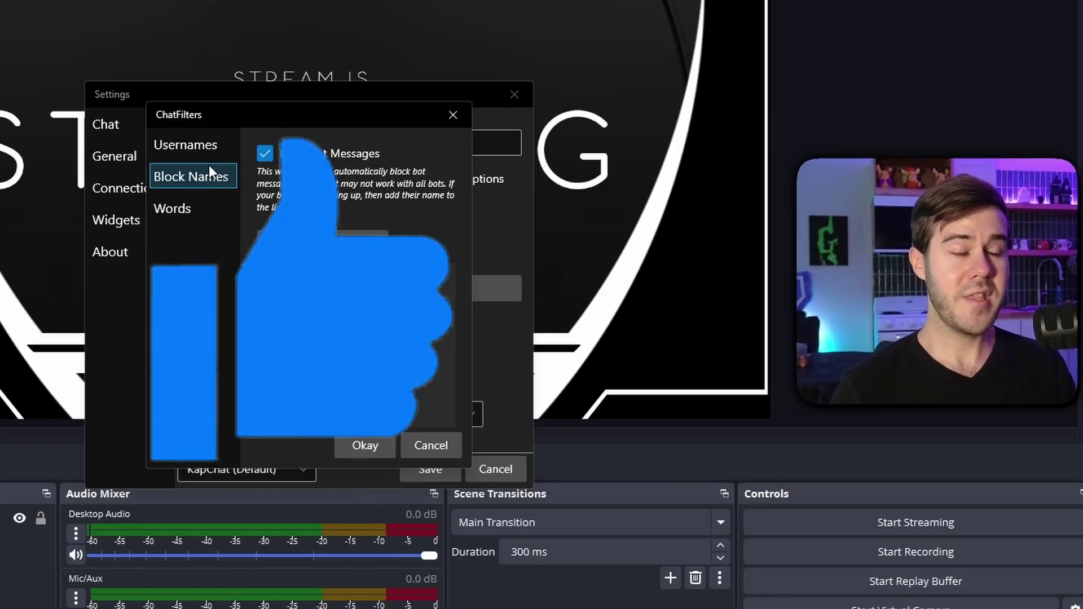
{"action": "left_click", "coordinate": [433, 443]}
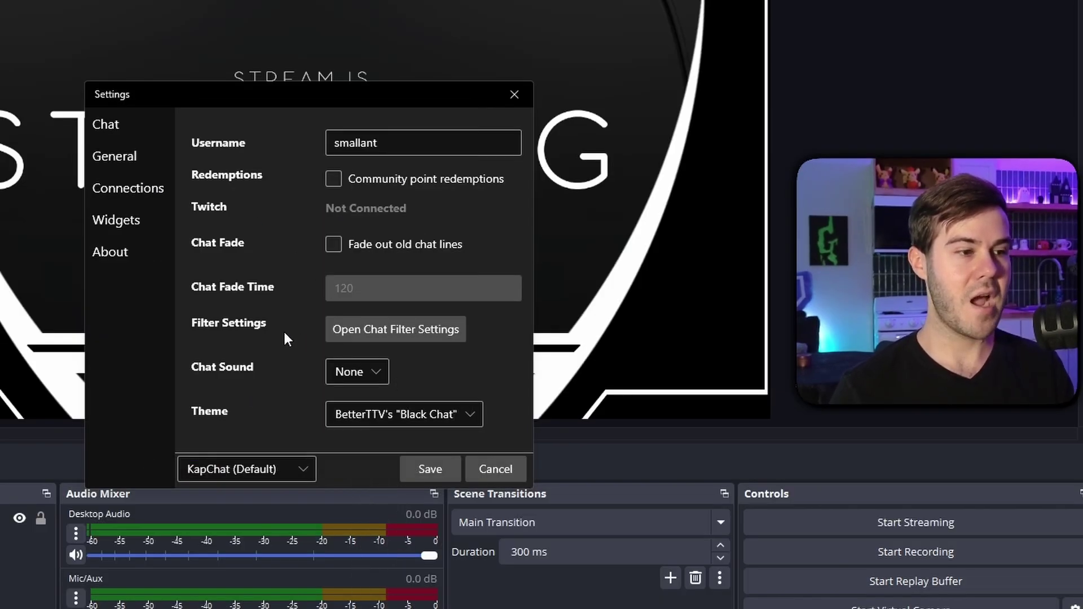
{"action": "left_click", "coordinate": [352, 372]}
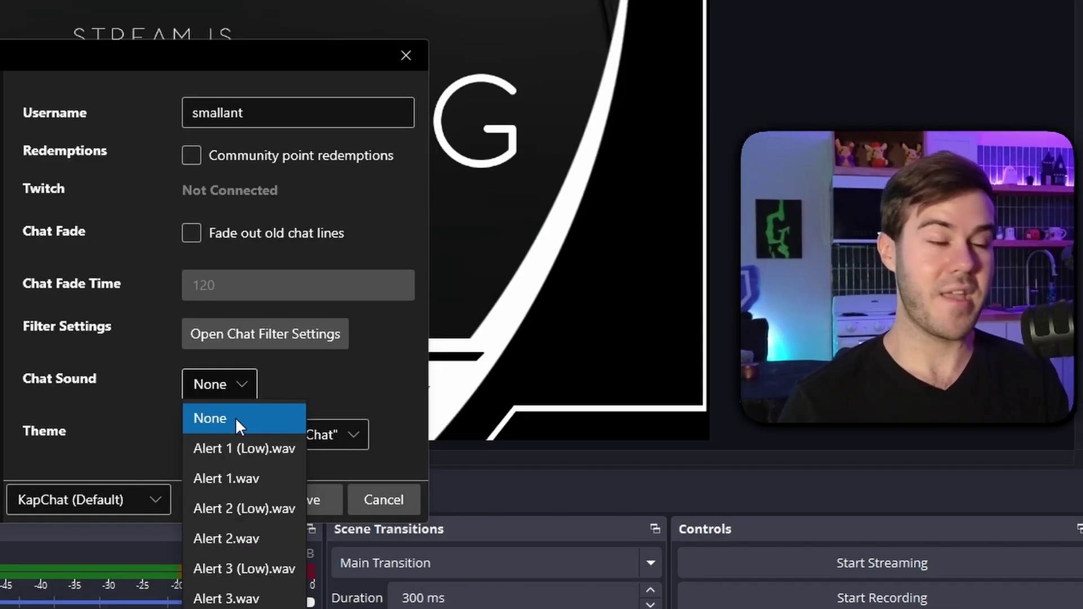
{"action": "left_click", "coordinate": [240, 419]}
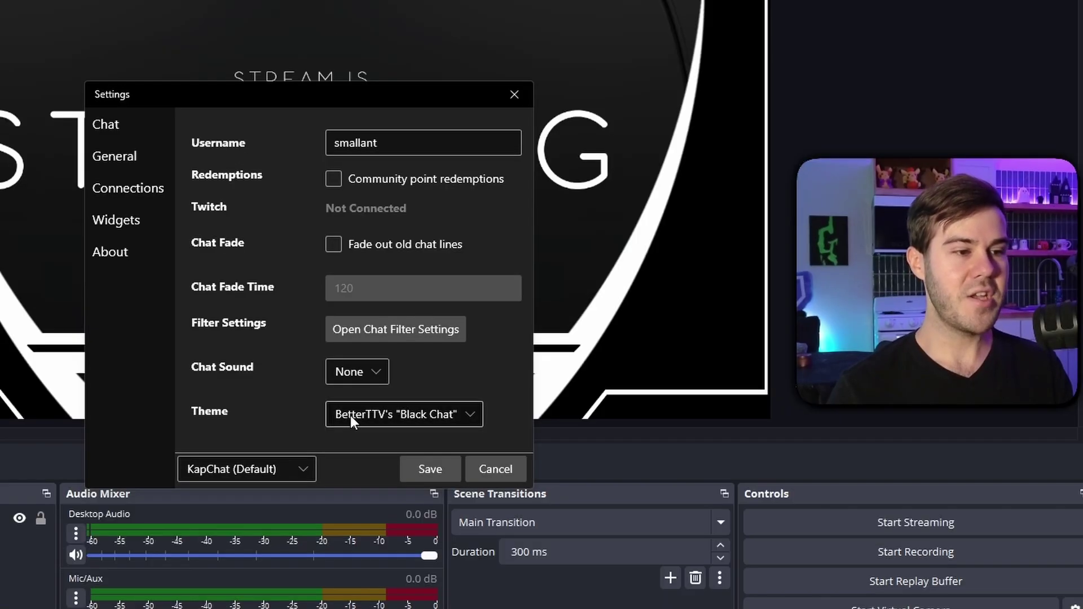
{"action": "left_click", "coordinate": [376, 414]}
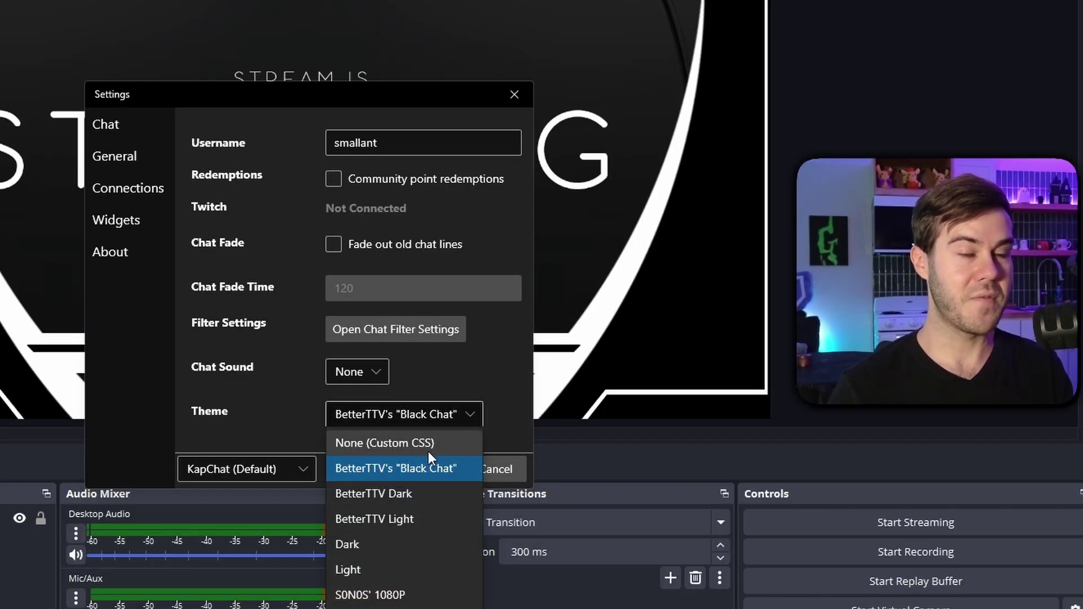
{"action": "left_click", "coordinate": [284, 425]}
{"action": "left_click", "coordinate": [275, 470]}
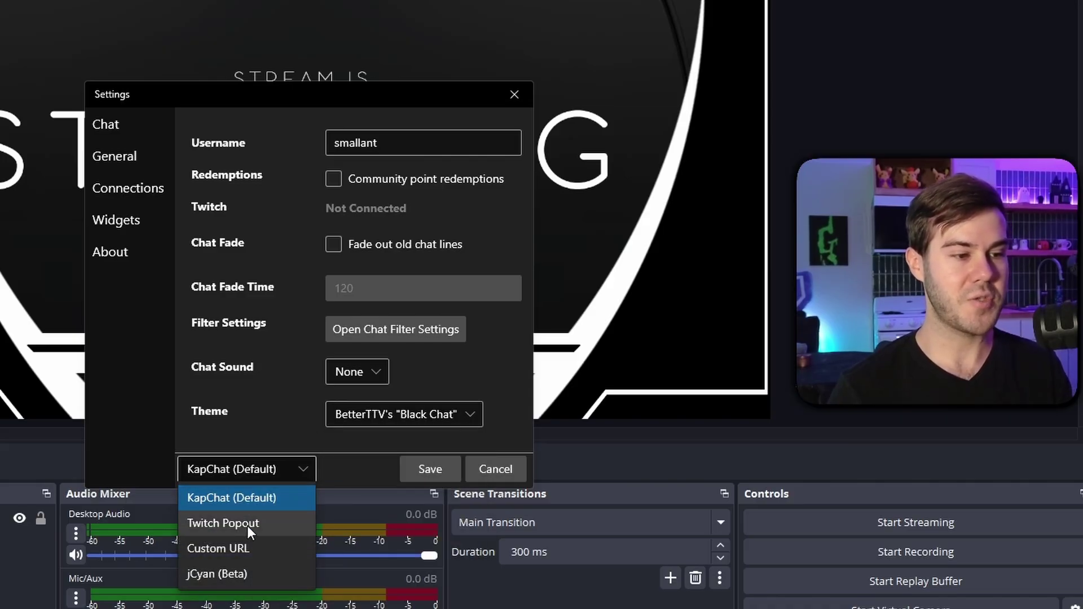
{"action": "left_click", "coordinate": [277, 465]}
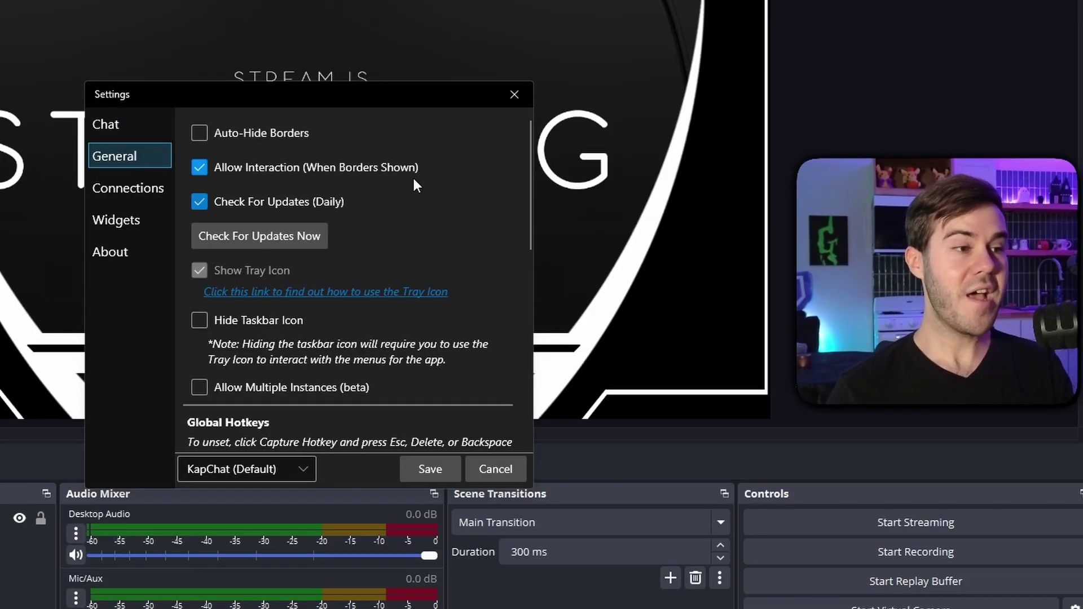
Step: Browse the General, Connections and Chat settings pages, ending on Widgets with its URL field and custom CSS
{"action": "scroll", "coordinate": [258, 288], "scroll_direction": "down", "scroll_amount": 1}
{"action": "scroll", "coordinate": [392, 290], "scroll_direction": "down", "scroll_amount": 7}
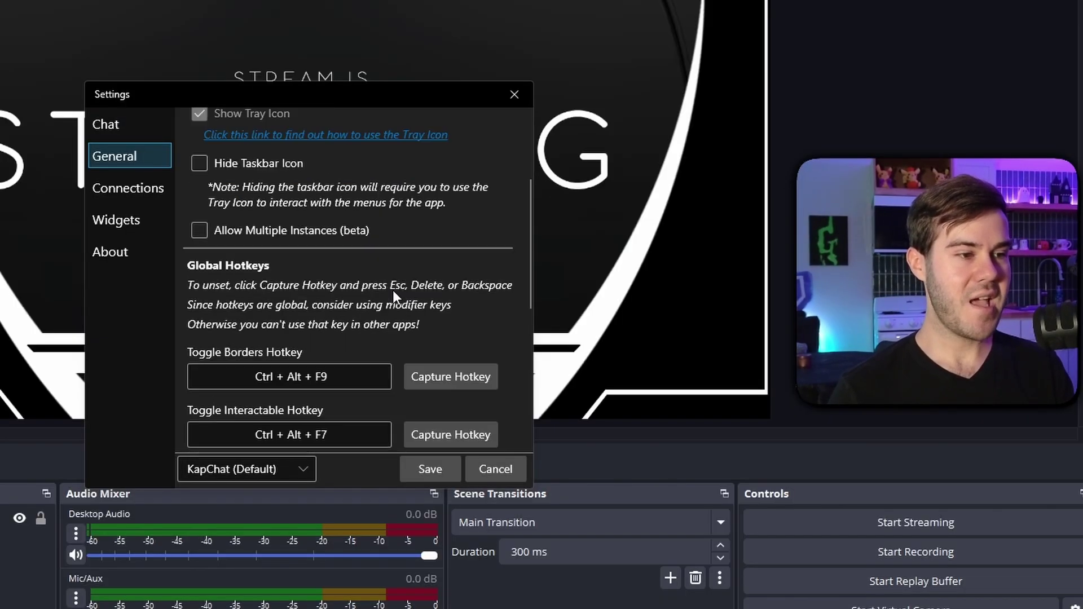
{"action": "scroll", "coordinate": [357, 298], "scroll_direction": "up", "scroll_amount": 1}
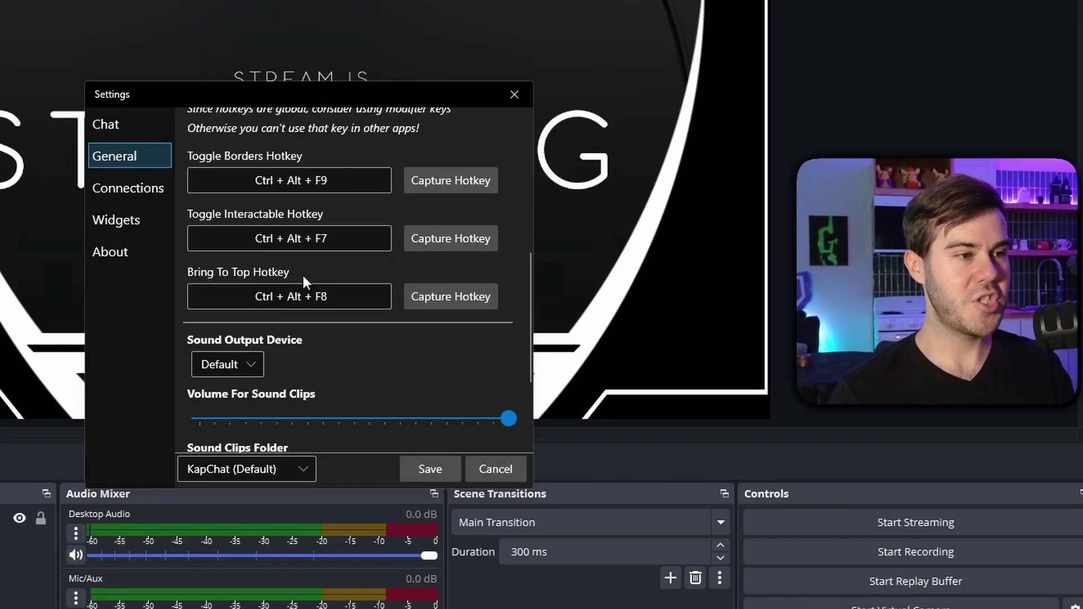
{"action": "scroll", "coordinate": [314, 326], "scroll_direction": "down", "scroll_amount": 4}
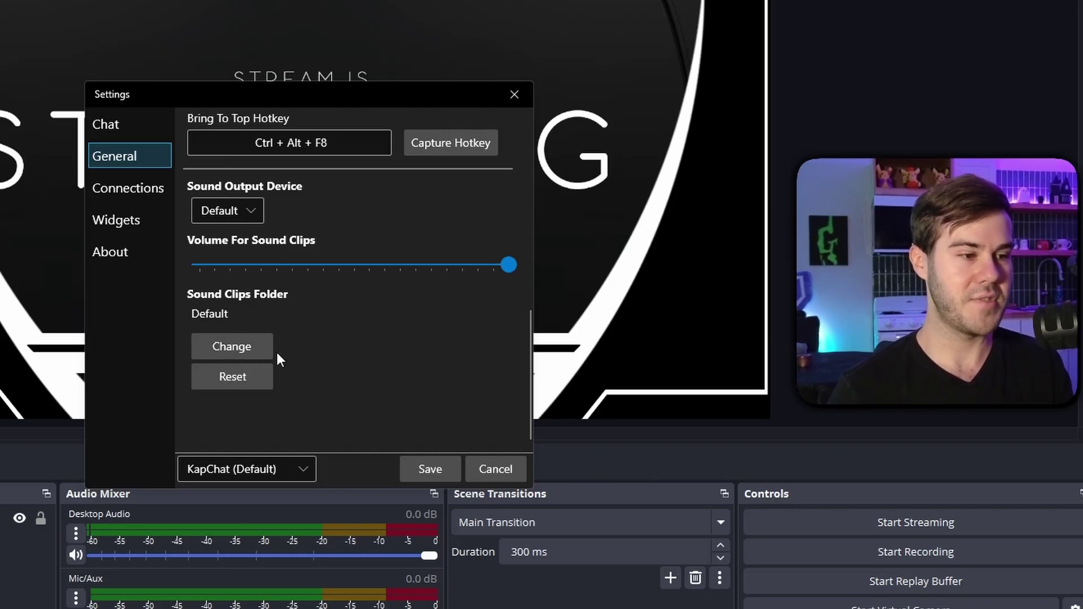
{"action": "left_click", "coordinate": [132, 192]}
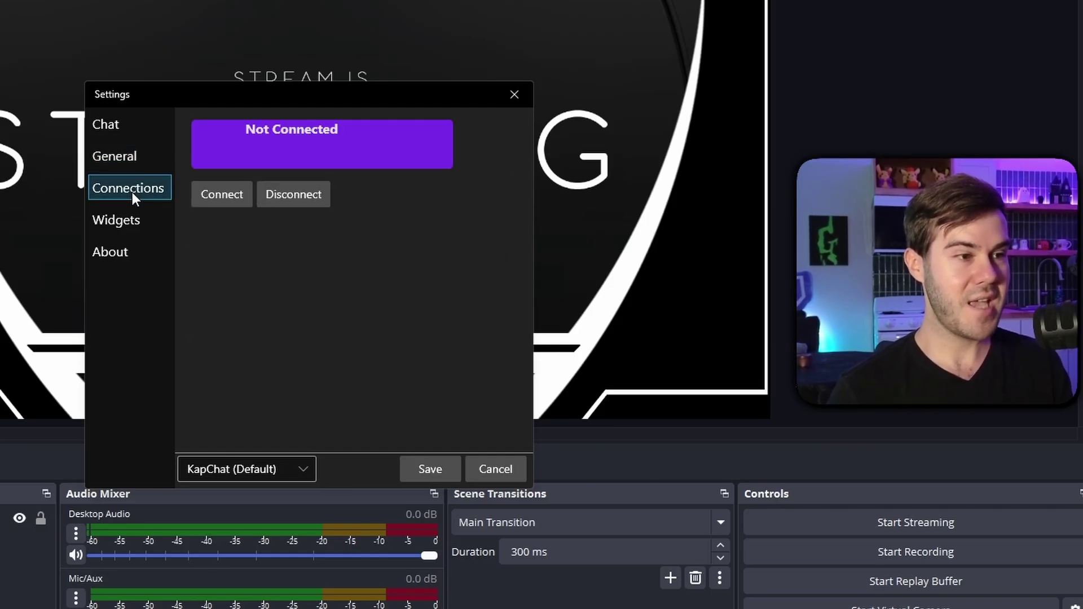
{"action": "left_click", "coordinate": [141, 127]}
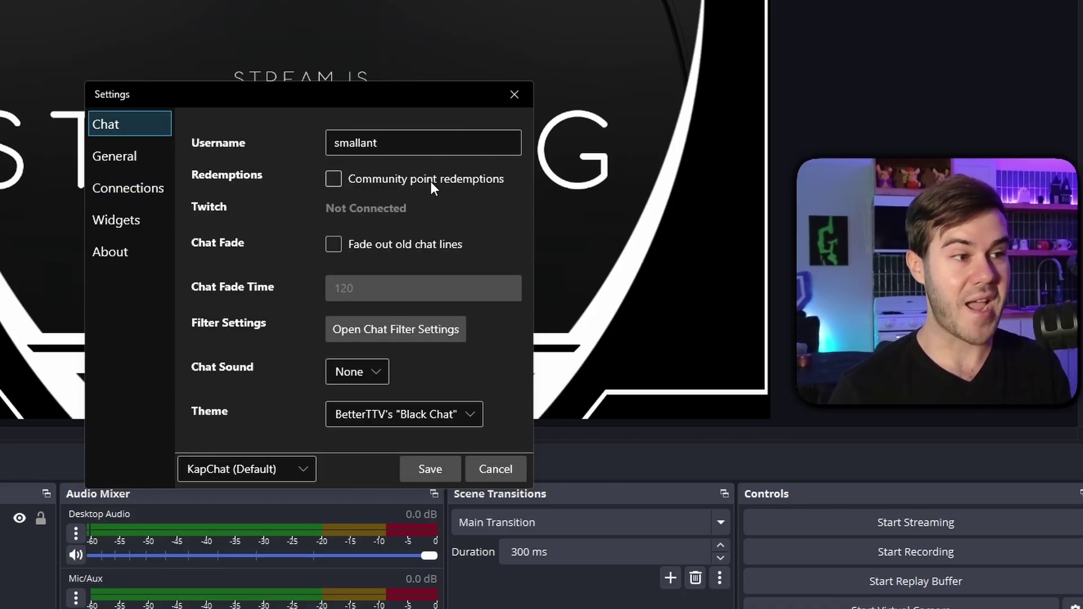
{"action": "left_click", "coordinate": [127, 189]}
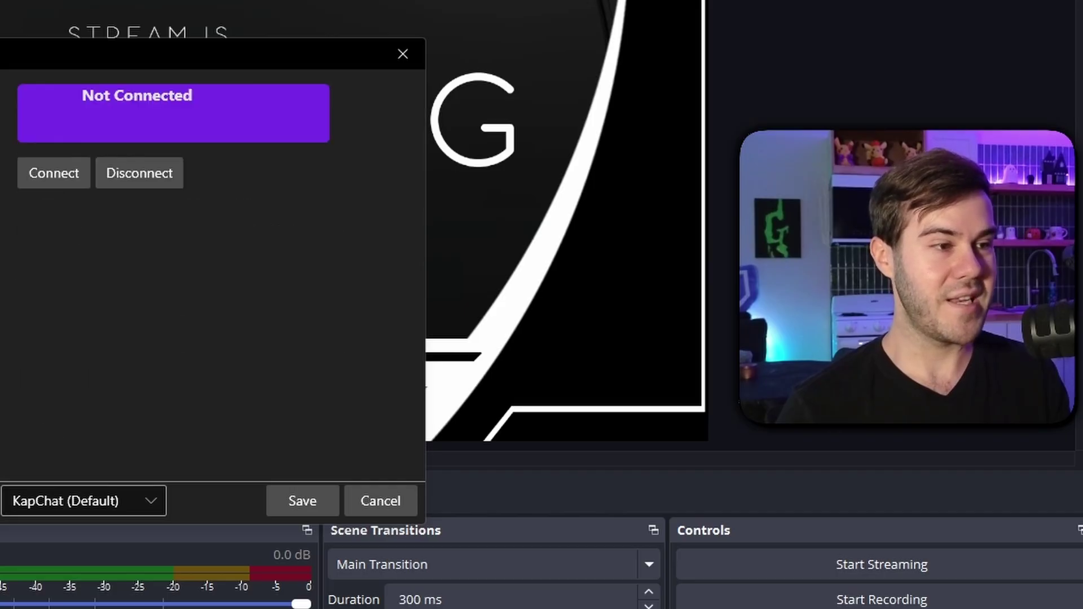
{"action": "left_click", "coordinate": [0, 205]}
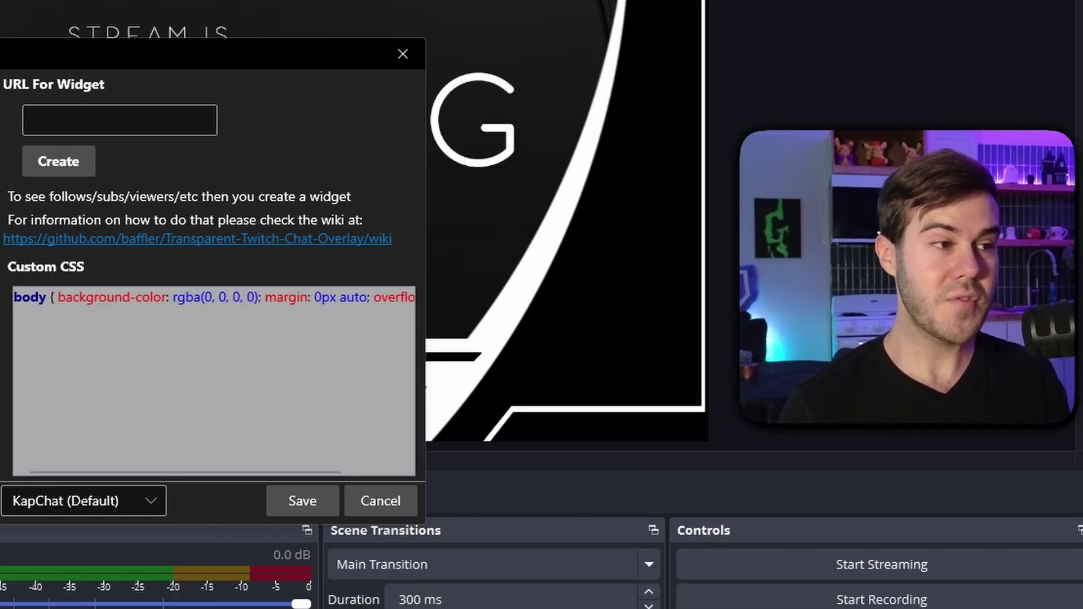
Step: Switch from the Widgets page back to the Chat connection settings
{"action": "scroll", "coordinate": [213, 271], "scroll_direction": "up", "scroll_amount": 10}
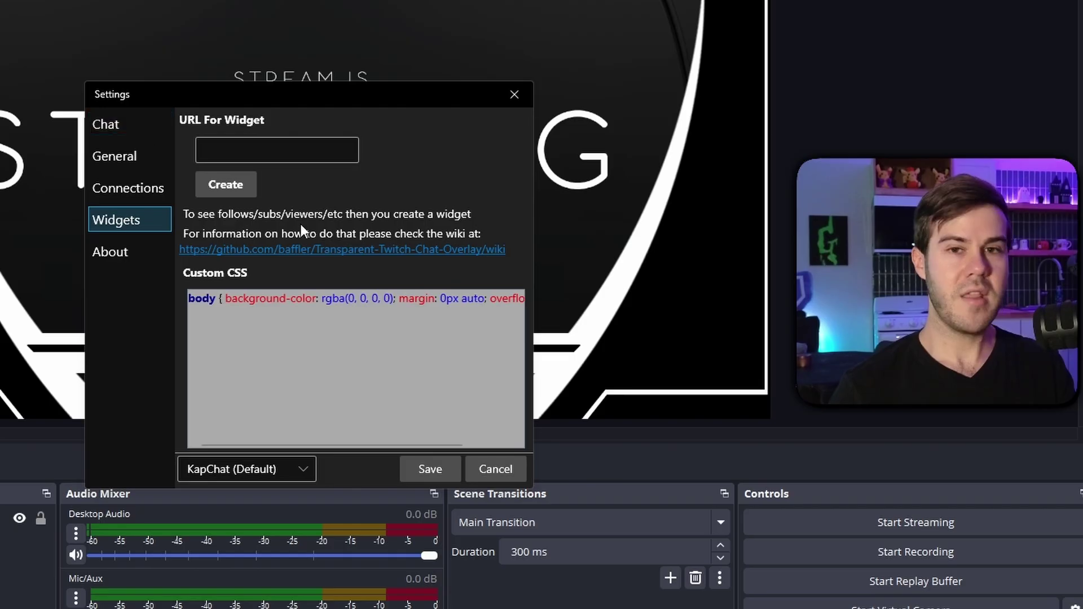
{"action": "left_click", "coordinate": [138, 131]}
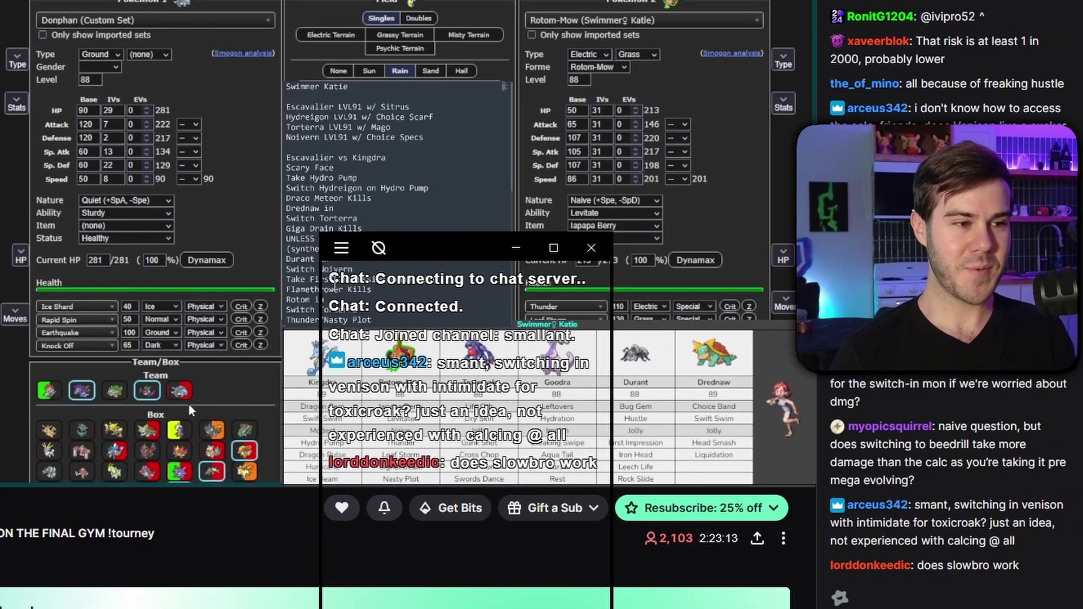
{"action": "left_click_drag", "start_coordinate": [331, 277], "coordinate": [597, 464]}
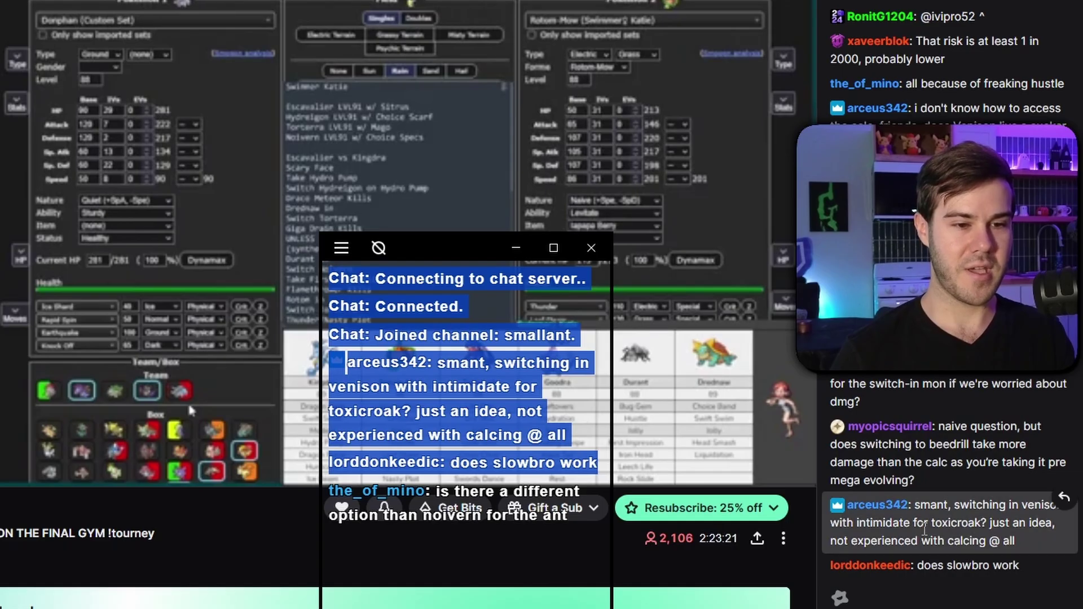
{"action": "left_click", "coordinate": [961, 539]}
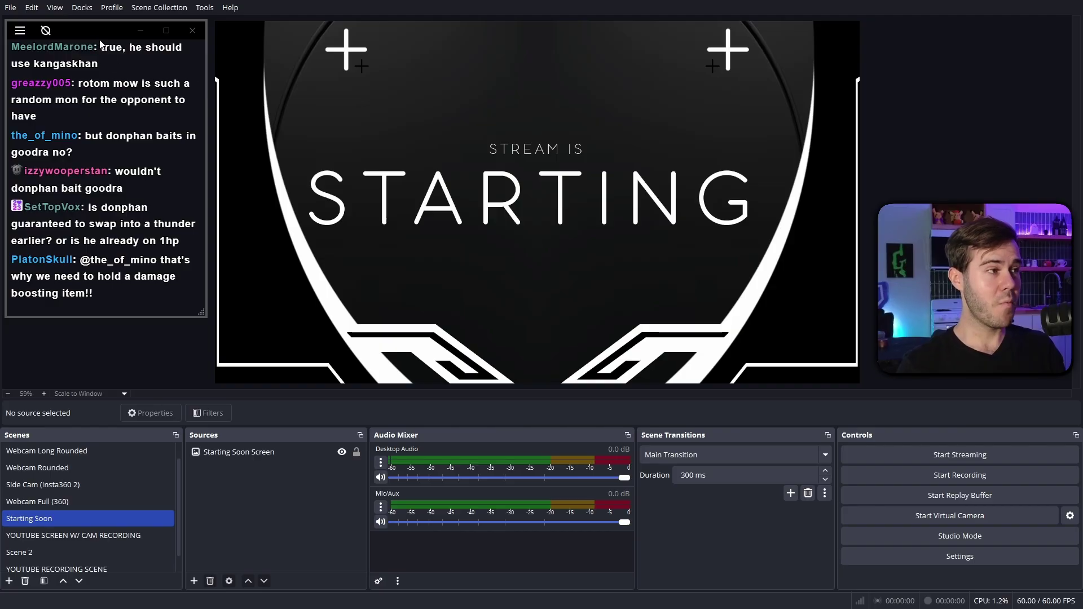
Step: Nudge the overlay down-right and zoom the chat text in, then back to normal size
{"action": "mouse_move", "coordinate": [101, 35]}
{"action": "left_mouse_down"}
{"action": "mouse_move", "coordinate": [120, 60]}
{"action": "mouse_move", "coordinate": [883, 87]}
{"action": "mouse_move", "coordinate": [397, 46]}
{"action": "mouse_move", "coordinate": [235, 61]}
{"action": "mouse_move", "coordinate": [404, 96]}
{"action": "mouse_move", "coordinate": [115, 36]}
{"action": "left_mouse_up"}
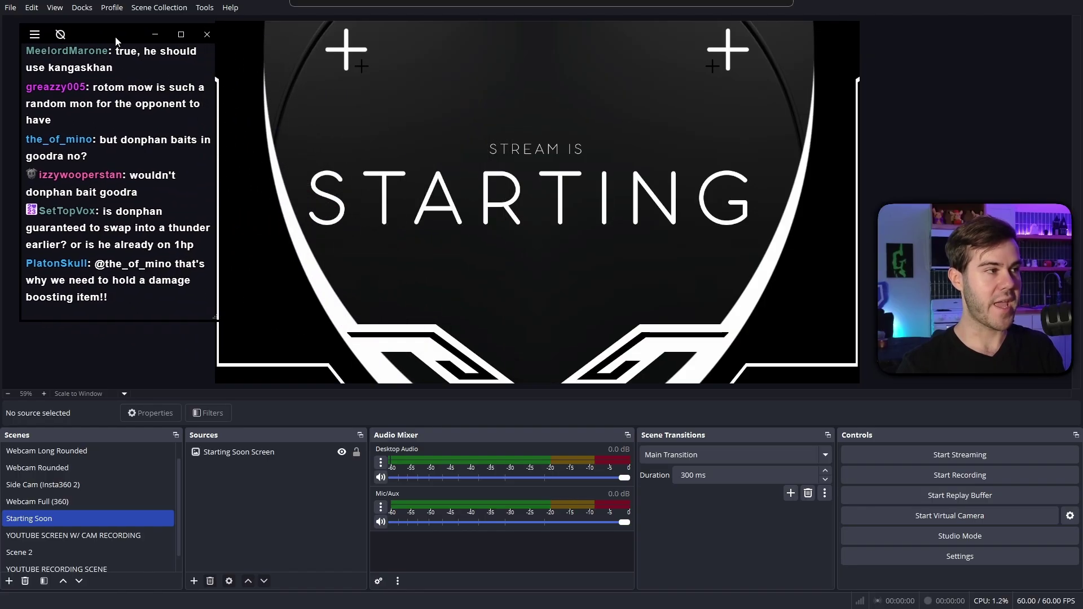
{"action": "left_click", "coordinate": [43, 36]}
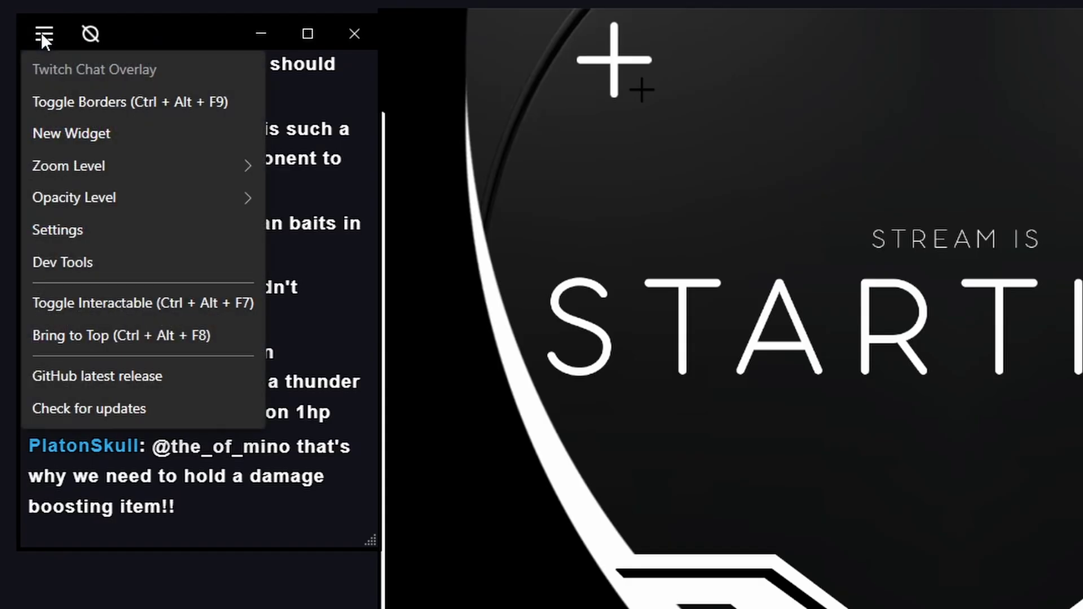
{"action": "mouse_move", "coordinate": [110, 165]}
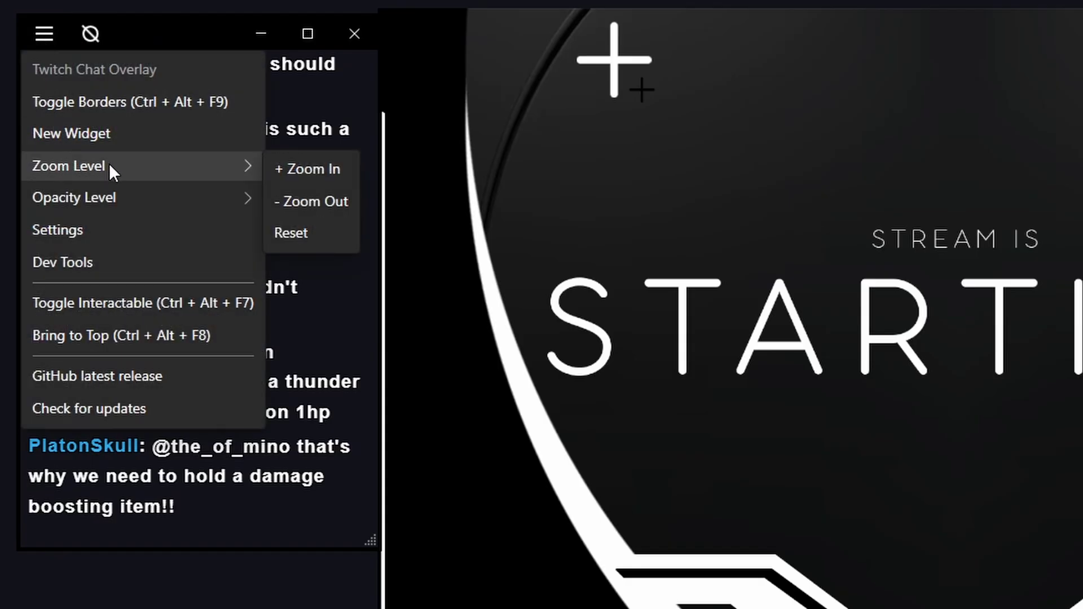
{"action": "left_click", "coordinate": [292, 167]}
{"action": "left_click", "coordinate": [312, 198]}
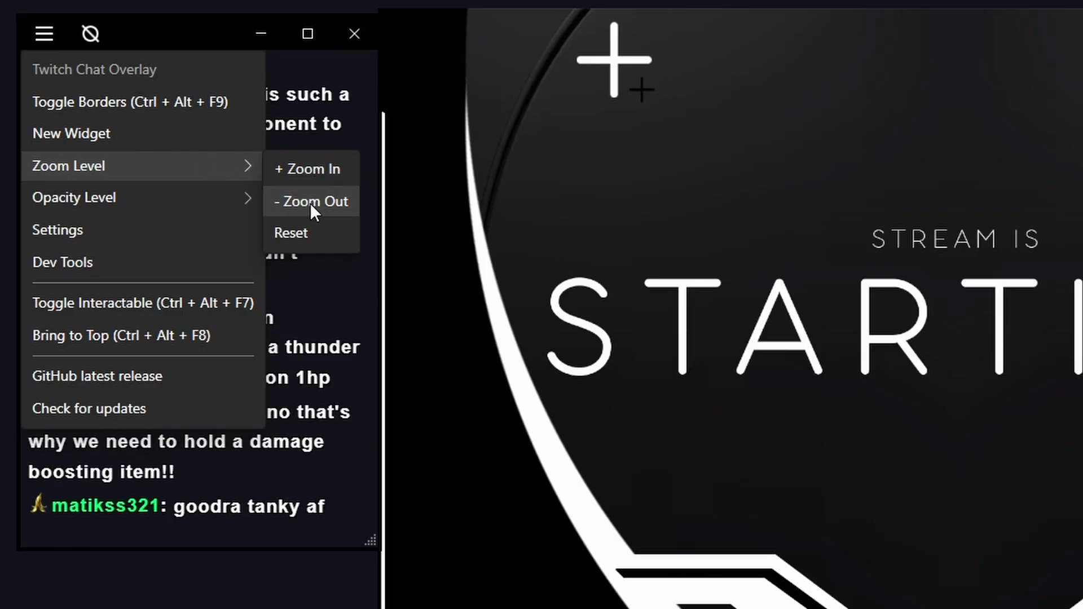
Step: Raise the overlay's opacity, lower it, then raise it again
{"action": "mouse_move", "coordinate": [181, 197]}
{"action": "left_click", "coordinate": [295, 201]}
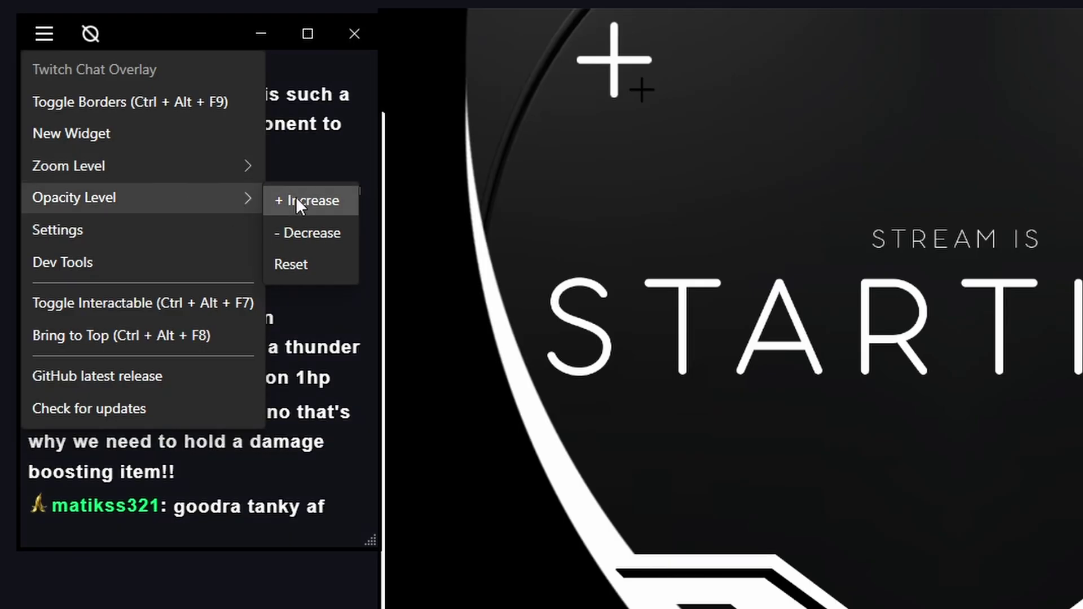
{"action": "left_click", "coordinate": [303, 225]}
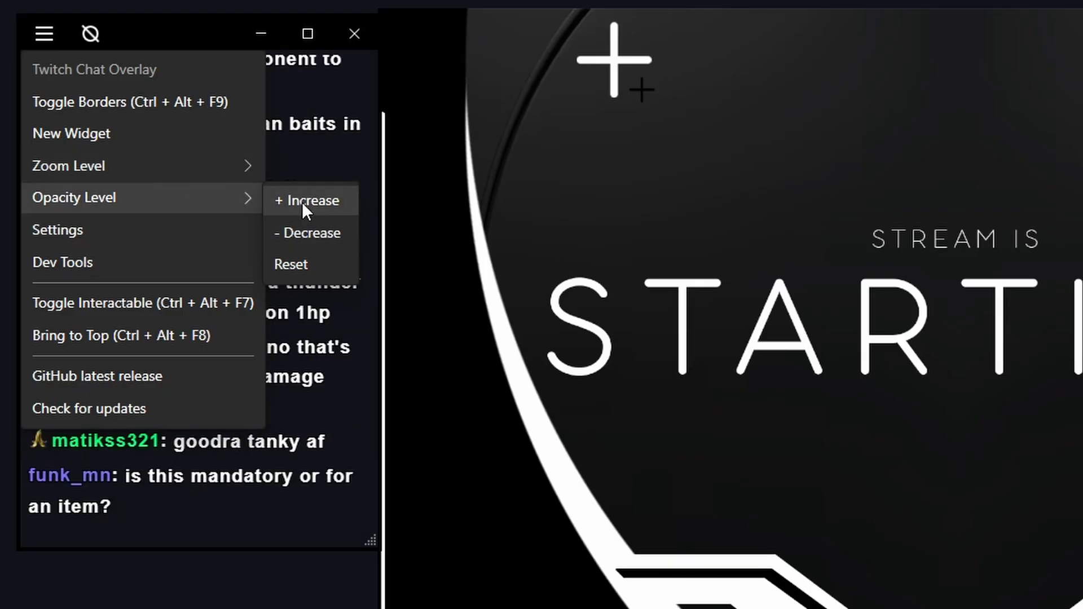
{"action": "left_click", "coordinate": [312, 201]}
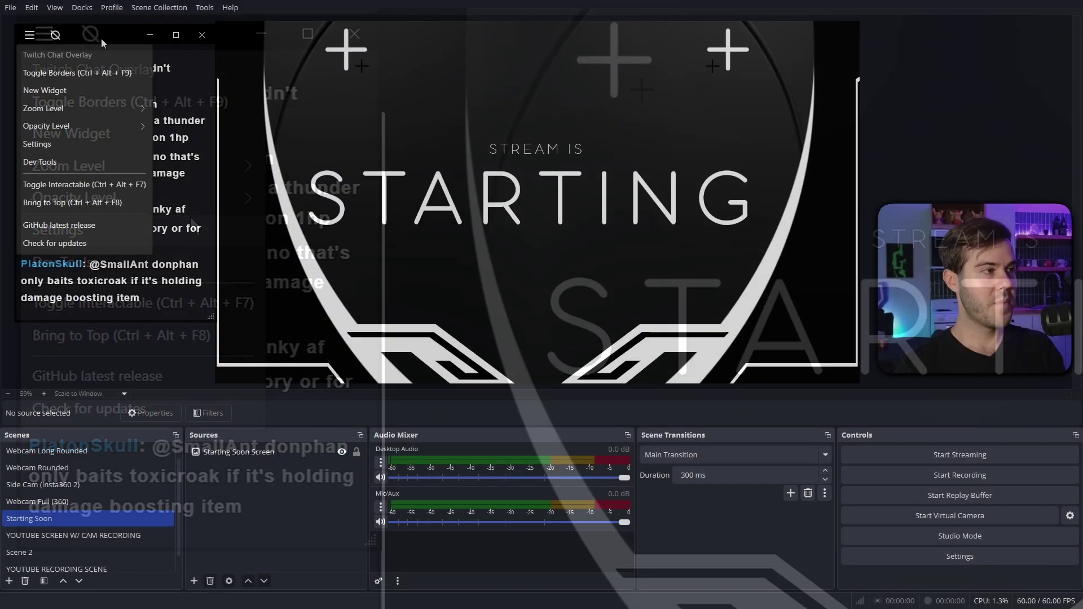
Step: Close the overlay menu and reposition the chat overlay to the right side of the preview
{"action": "left_click", "coordinate": [189, 37]}
{"action": "mouse_move", "coordinate": [113, 37]}
{"action": "left_mouse_down"}
{"action": "mouse_move", "coordinate": [123, 52]}
{"action": "mouse_move", "coordinate": [106, 42]}
{"action": "left_mouse_up"}
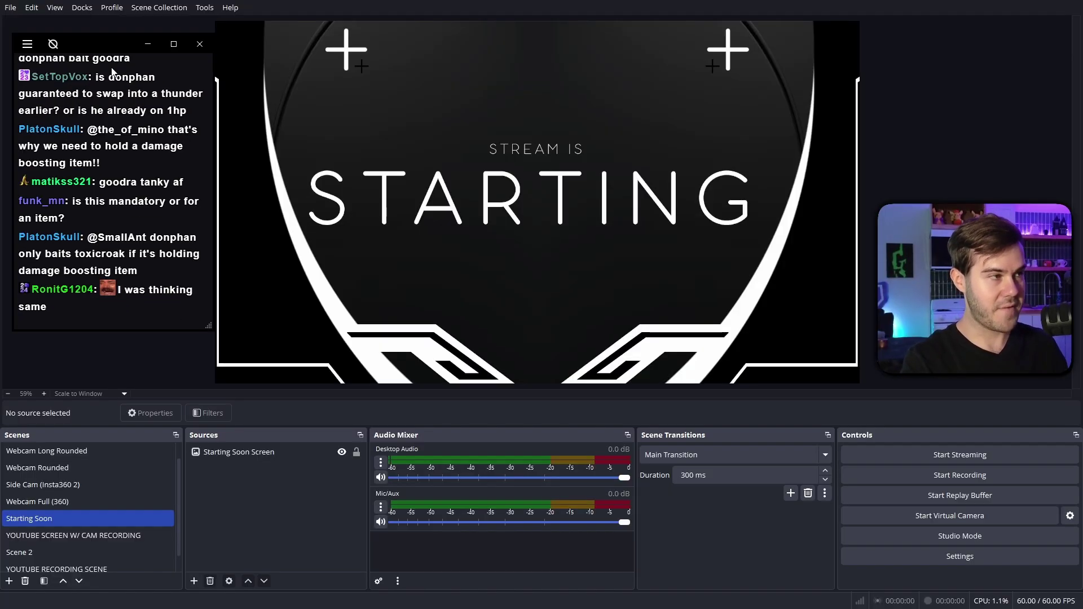
{"action": "mouse_move", "coordinate": [102, 42]}
{"action": "left_mouse_down"}
{"action": "mouse_move", "coordinate": [884, 43]}
{"action": "mouse_move", "coordinate": [959, 31]}
{"action": "mouse_move", "coordinate": [107, 37]}
{"action": "left_mouse_up"}
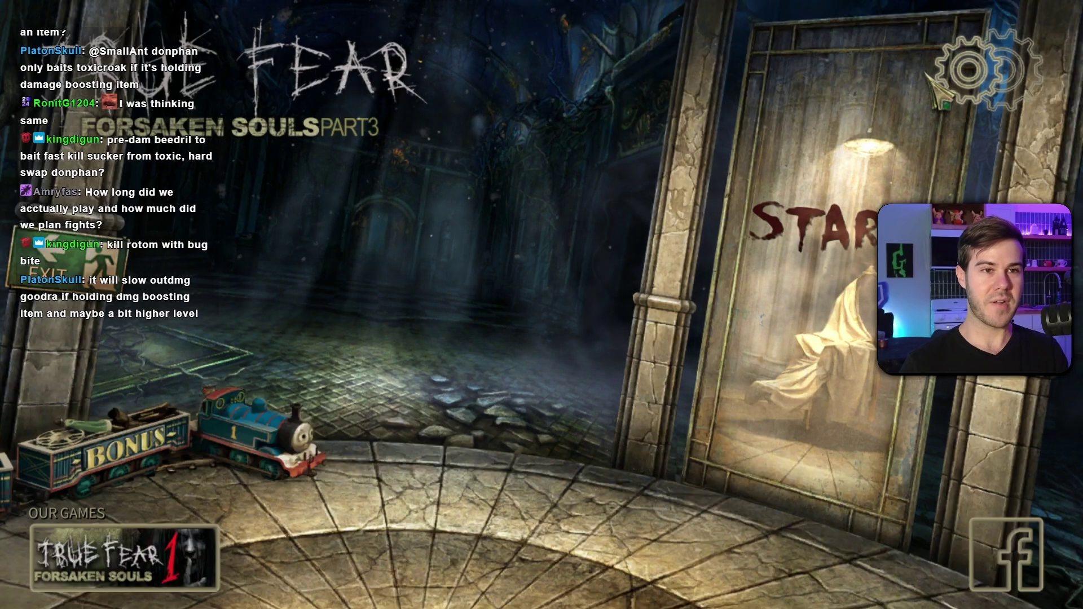
Step: Open the game's Image settings to confirm Full Screen is checked
{"action": "left_click", "coordinate": [971, 81]}
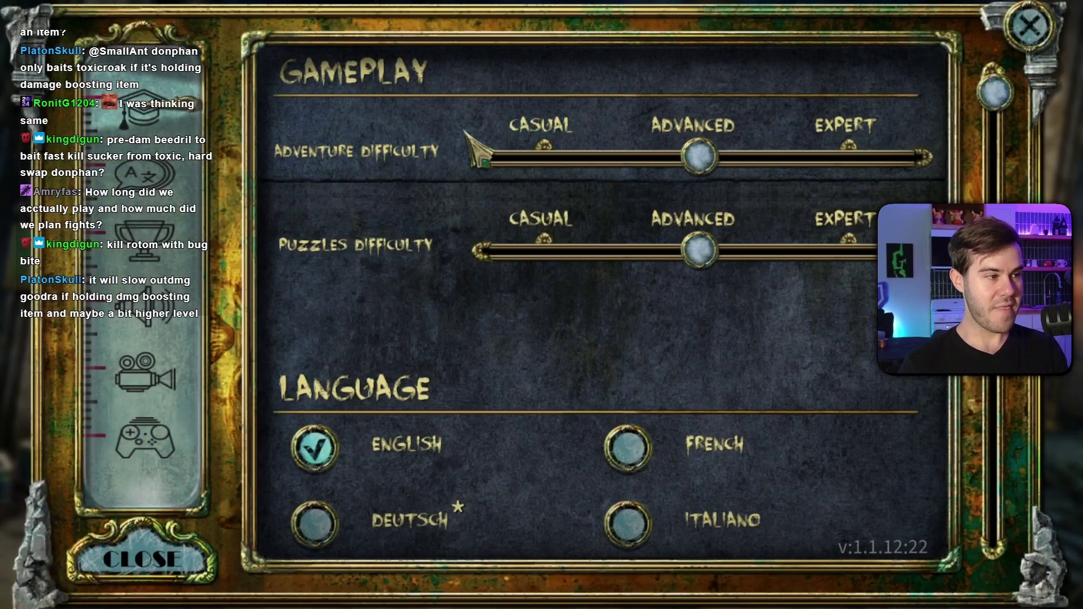
{"action": "left_click", "coordinate": [163, 379]}
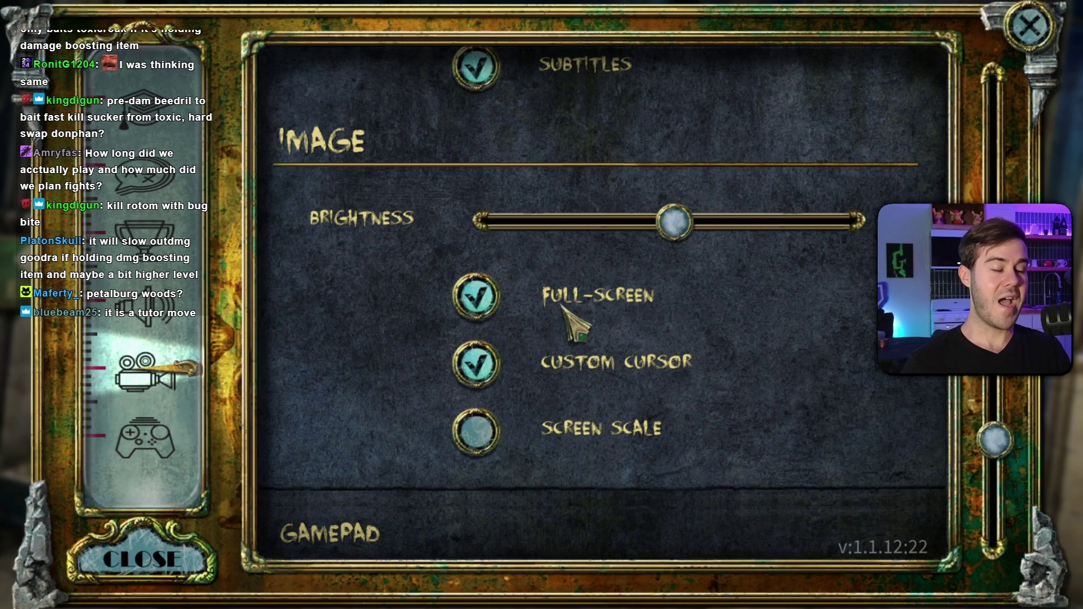
{"action": "scroll", "coordinate": [375, 288], "scroll_direction": "down", "scroll_amount": 1}
{"action": "scroll", "coordinate": [376, 288], "scroll_direction": "up", "scroll_amount": 1}
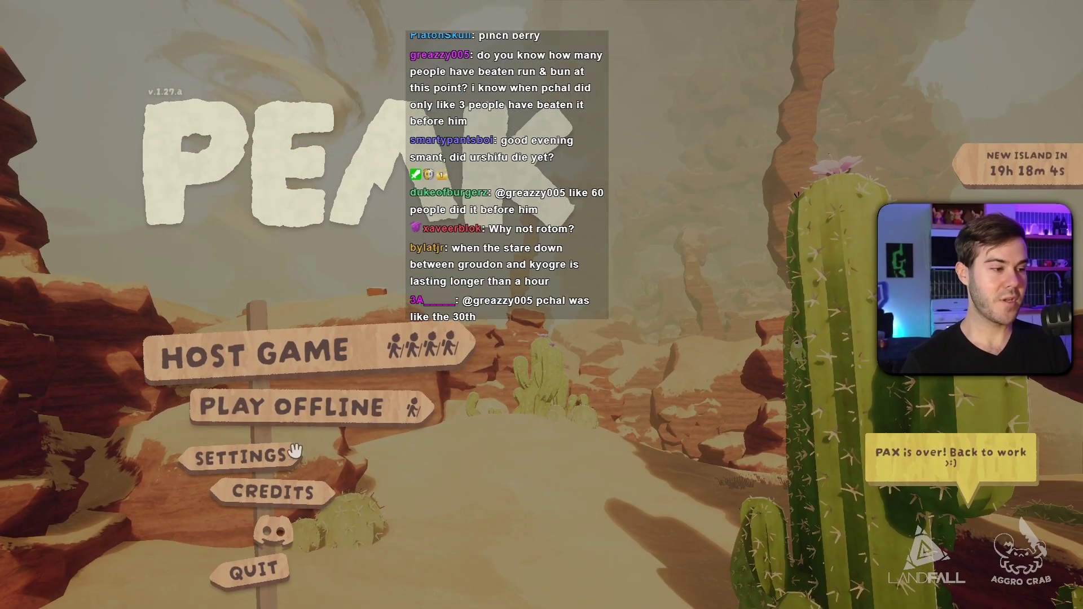
Step: In PEAK's graphics settings, cycle Window Mode through Fullscreen and Windowed, leaving Windowed Fullscreen
{"action": "left_click", "coordinate": [295, 451]}
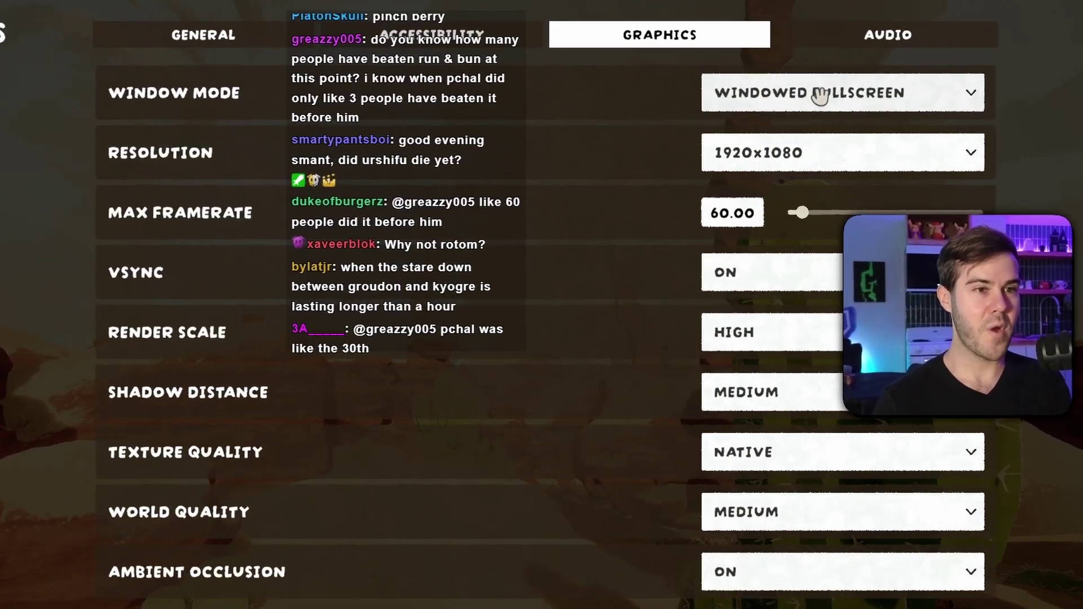
{"action": "left_click", "coordinate": [822, 97]}
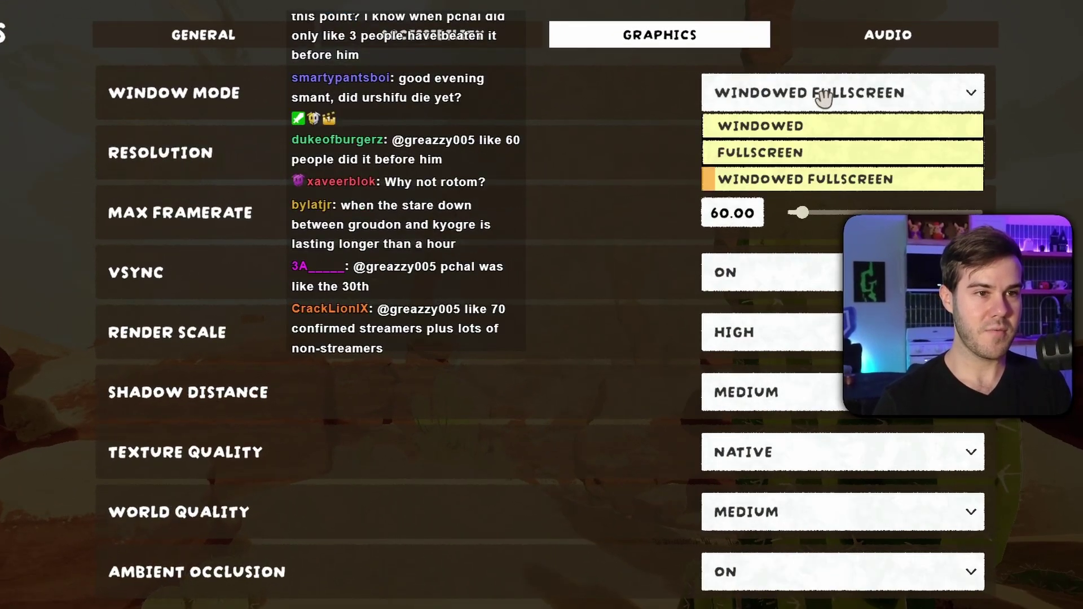
{"action": "left_click", "coordinate": [785, 152]}
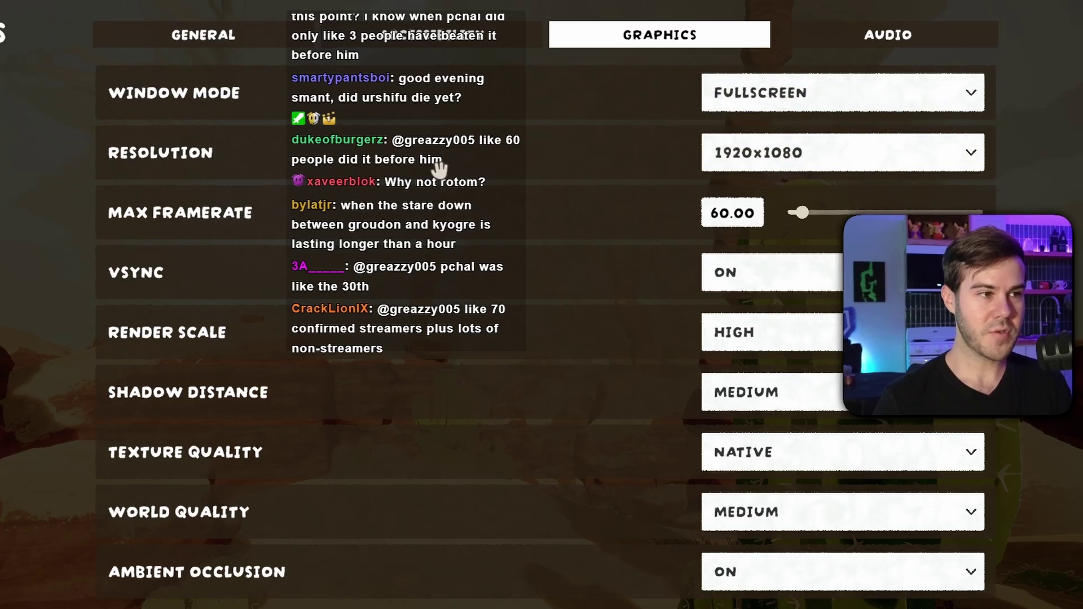
{"action": "left_click", "coordinate": [776, 103]}
{"action": "left_click", "coordinate": [769, 122]}
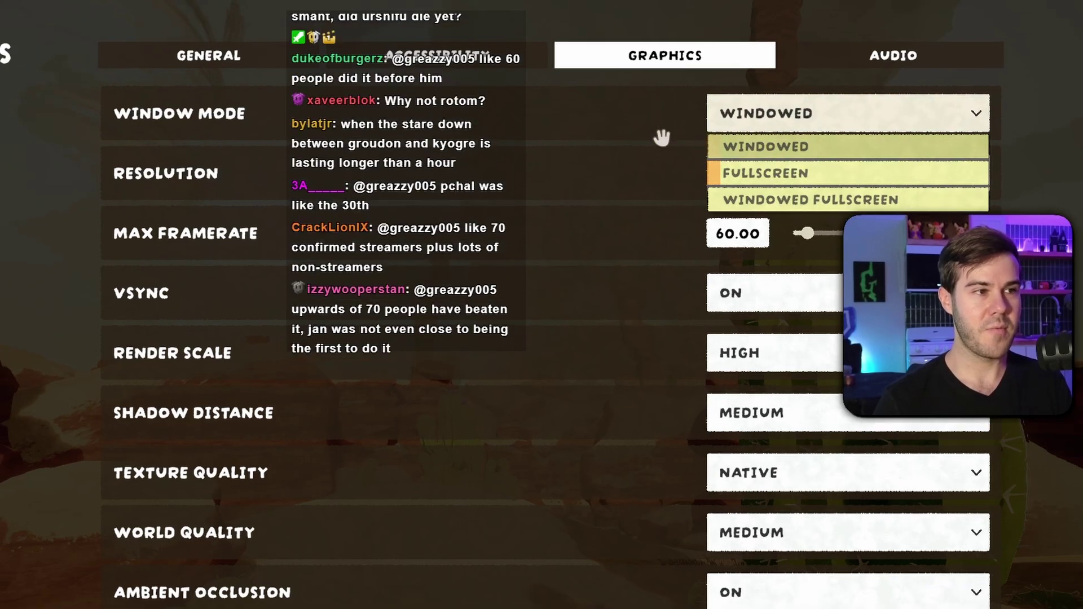
{"action": "left_click", "coordinate": [765, 120]}
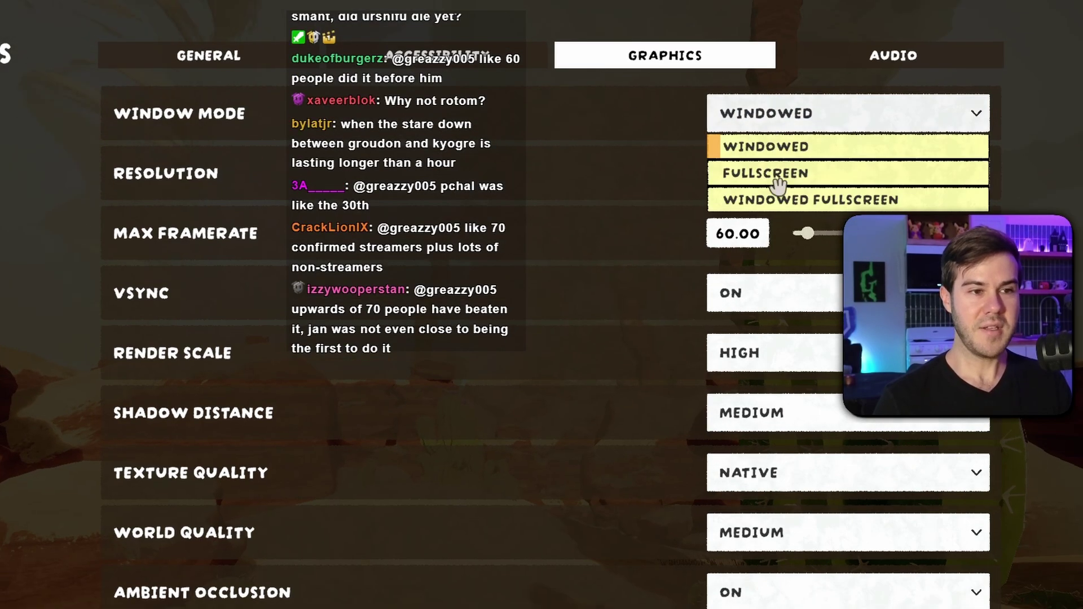
{"action": "left_click", "coordinate": [751, 176]}
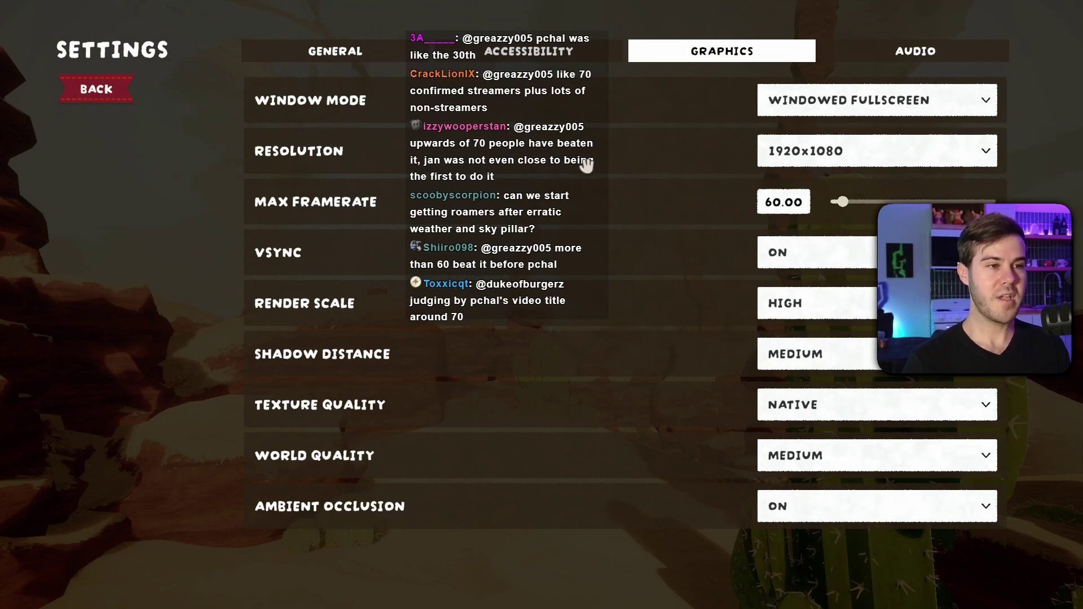
{"action": "left_click", "coordinate": [796, 100]}
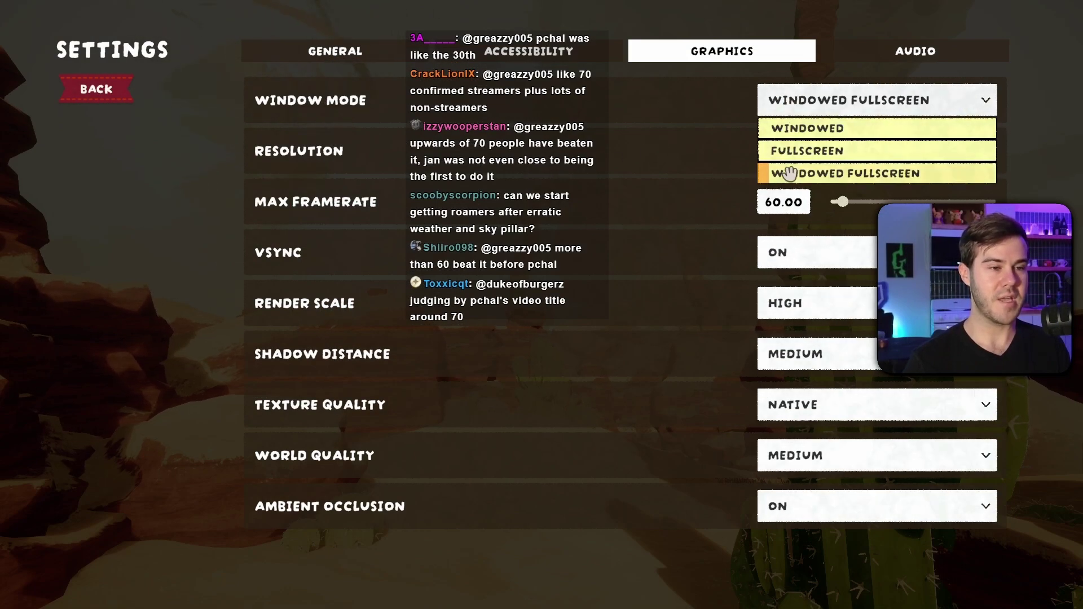
{"action": "left_click", "coordinate": [791, 97]}
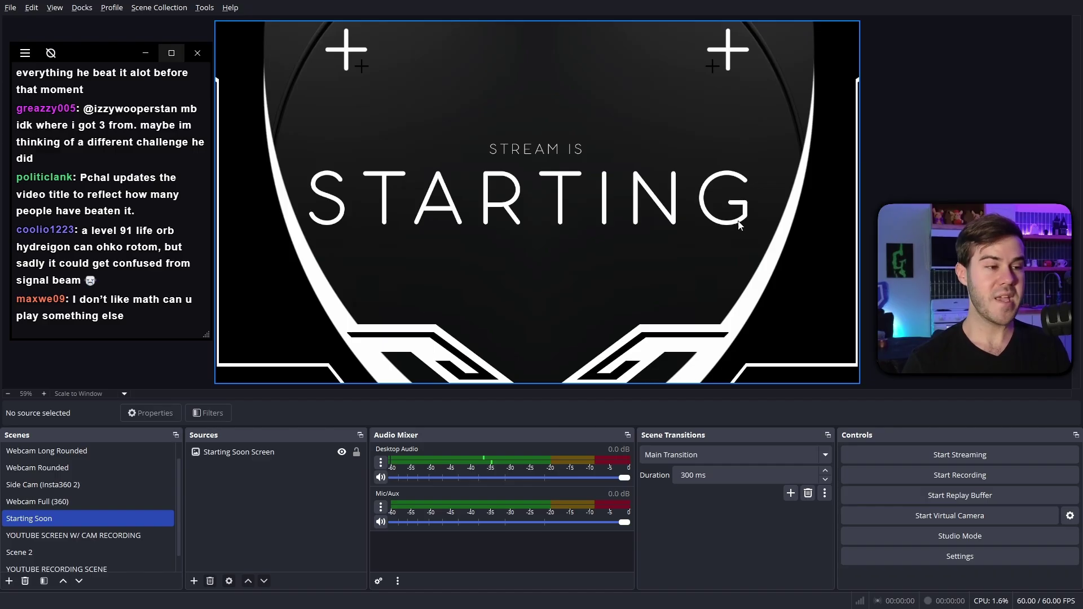
Step: Show the Add Source menu listing Window Capture, Browser and other source types for Starting Soon
{"action": "left_click", "coordinate": [194, 581]}
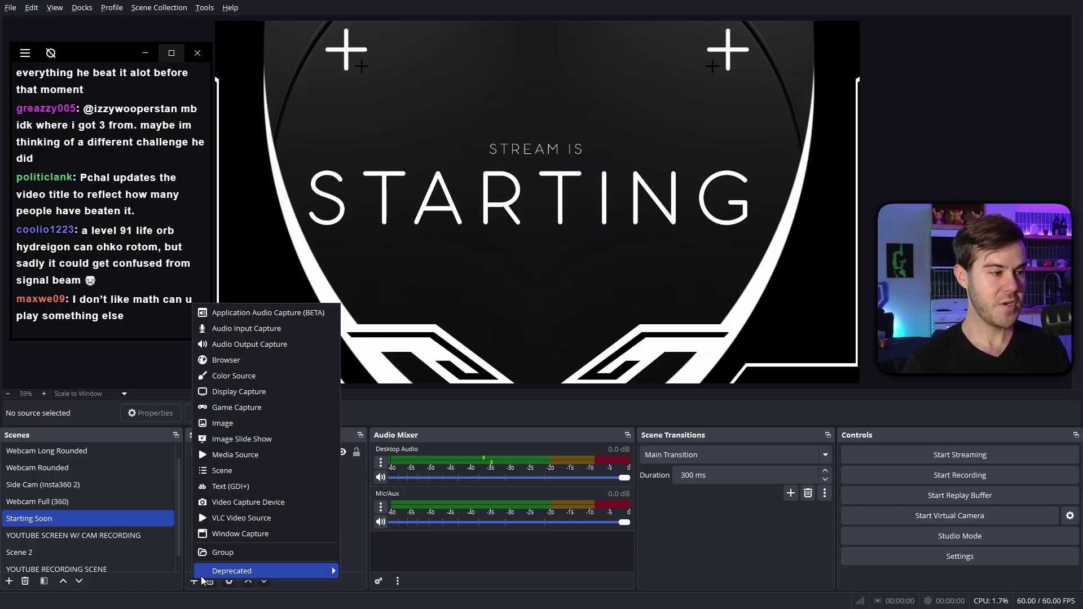